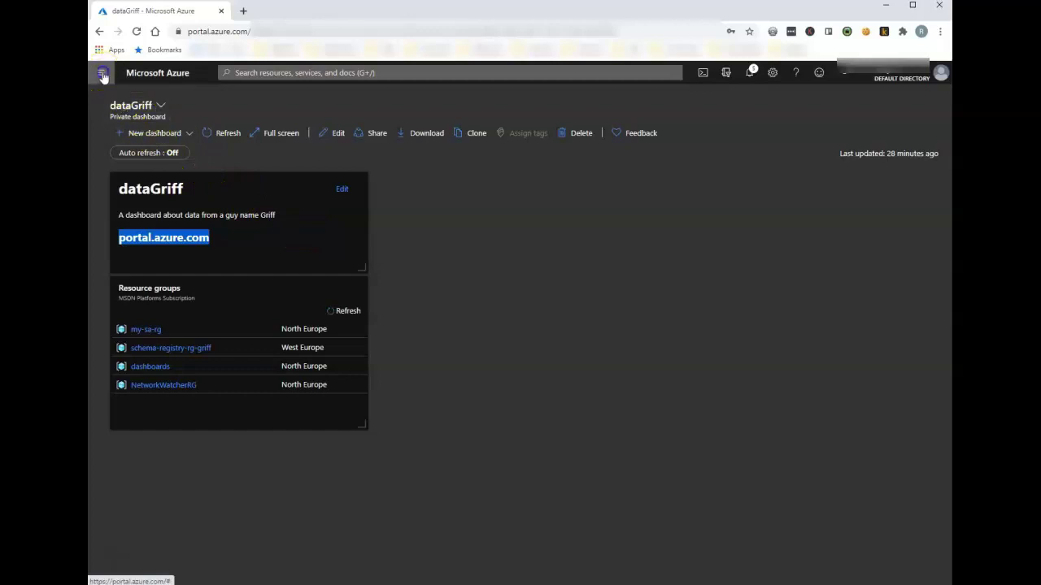
# - Open the SQL databases service from the list of all services and start creating a new database
pyautogui.click(101, 75)
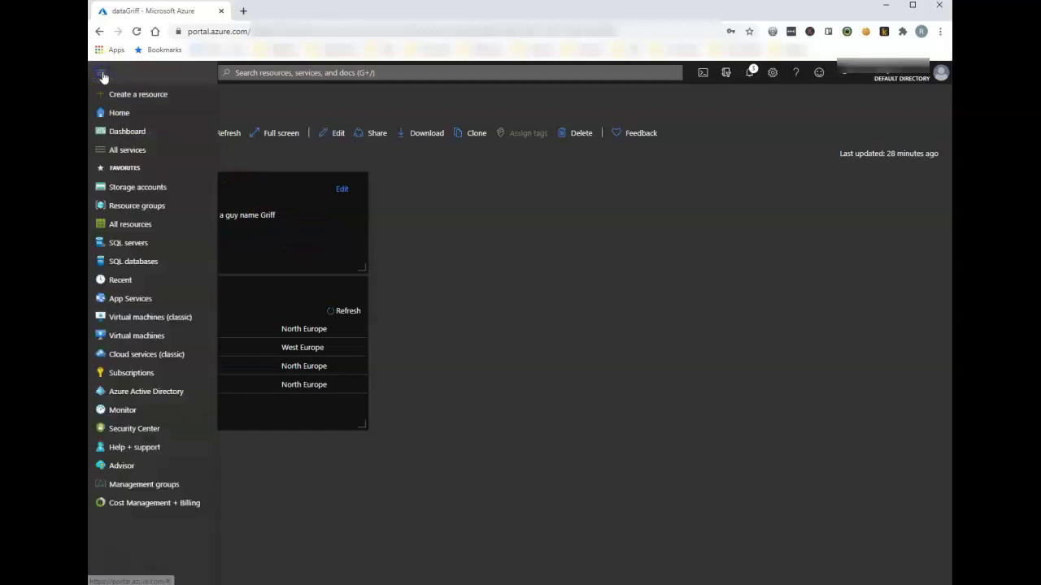
pyautogui.click(153, 150)
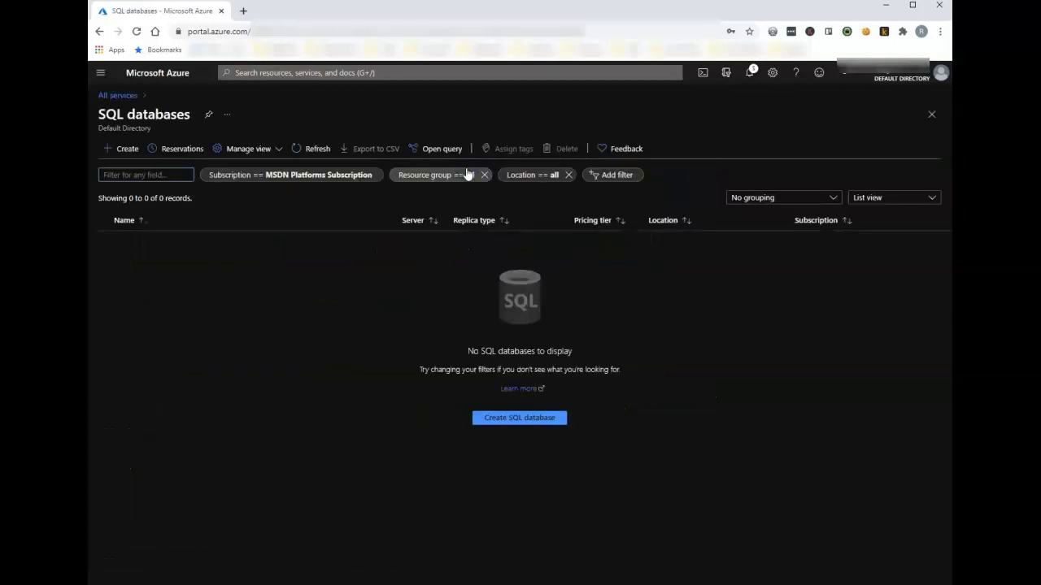
pyautogui.click(122, 153)
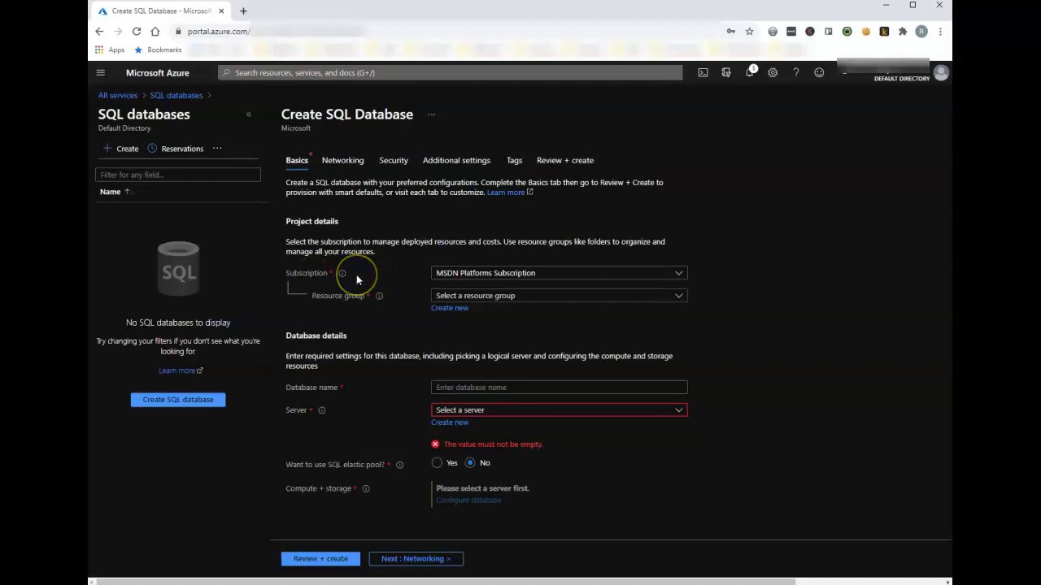
# - Choose MSDN Platforms Subscription for the database and create a new resource group named my-sql-rg
pyautogui.click(606, 274)
pyautogui.click(477, 313)
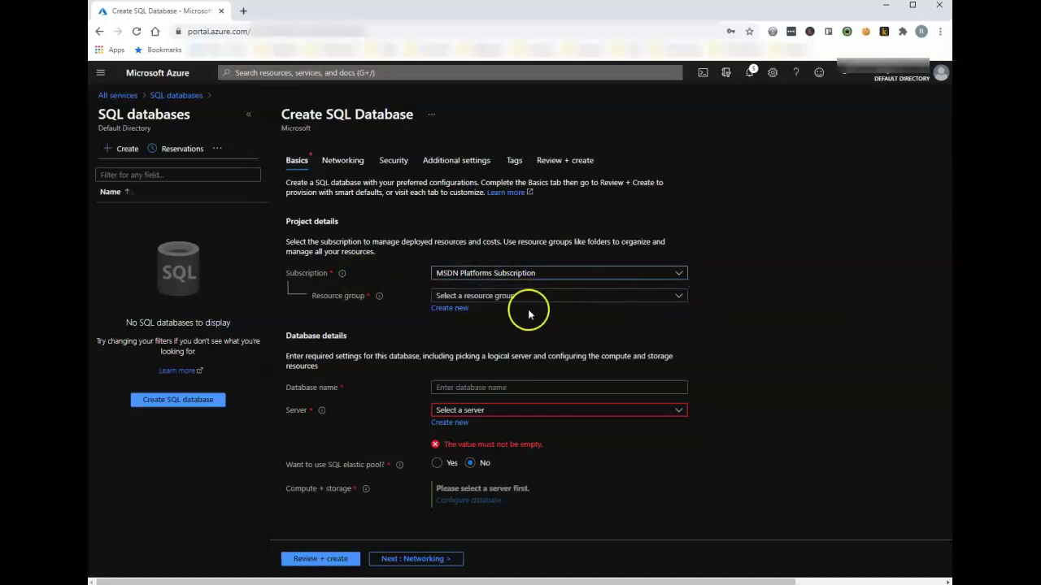
pyautogui.click(449, 311)
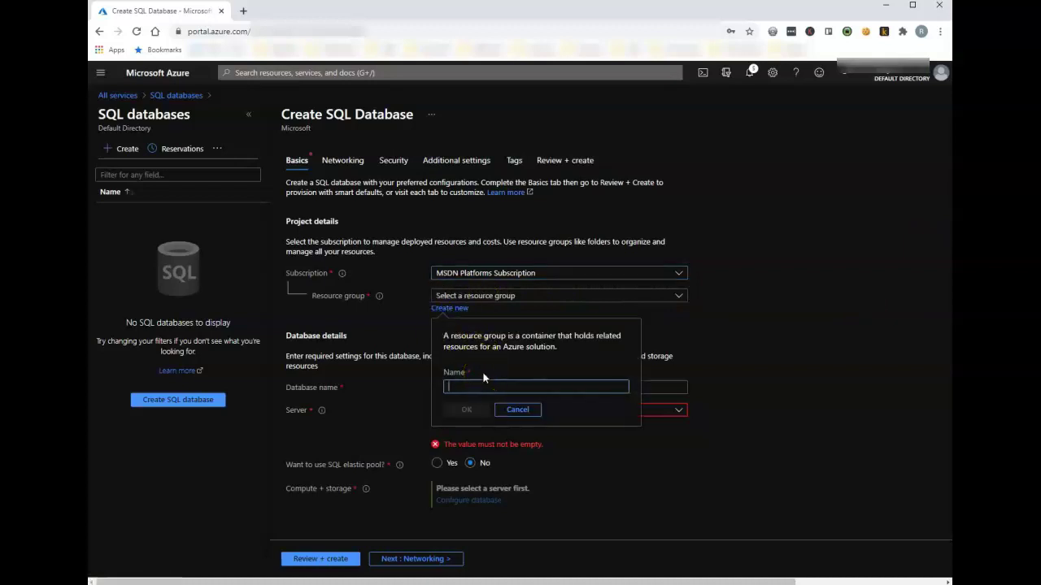
pyautogui.write('my-sql-rg')
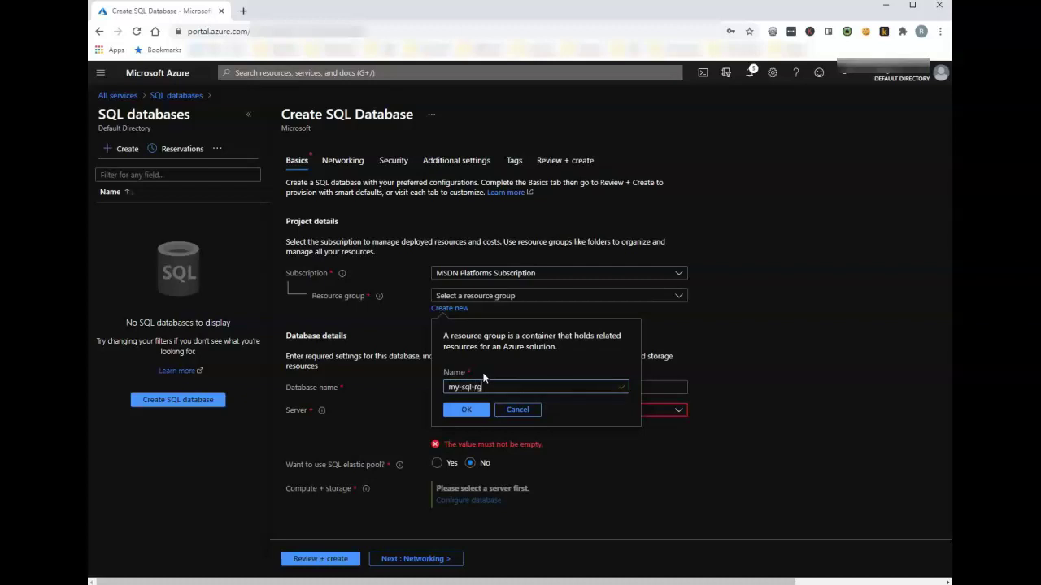
pyautogui.click(470, 409)
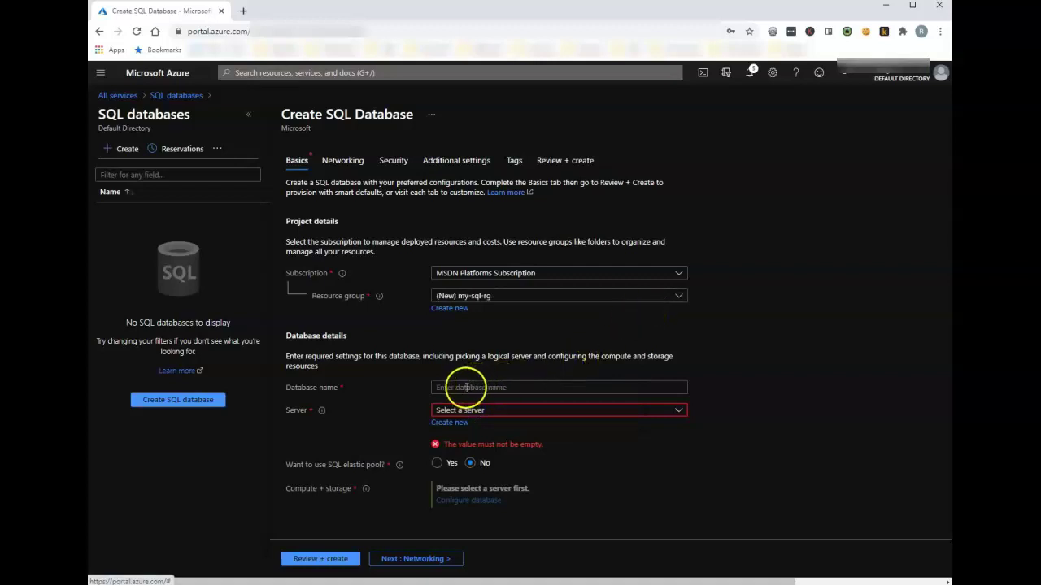
# - Name the database db1 and start a new server for it named my-sql-eun-griff
pyautogui.click(496, 387)
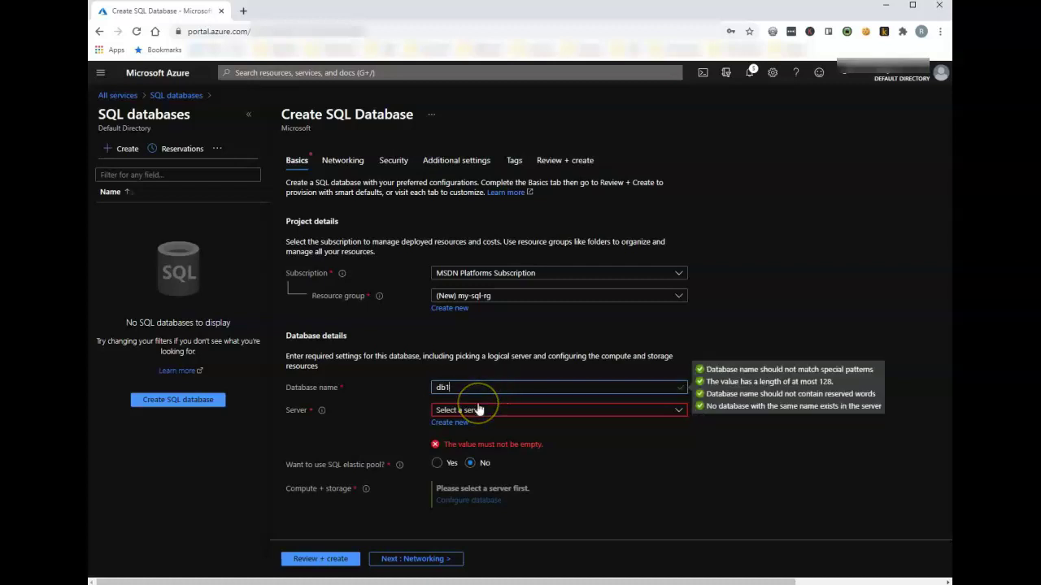
pyautogui.click(452, 425)
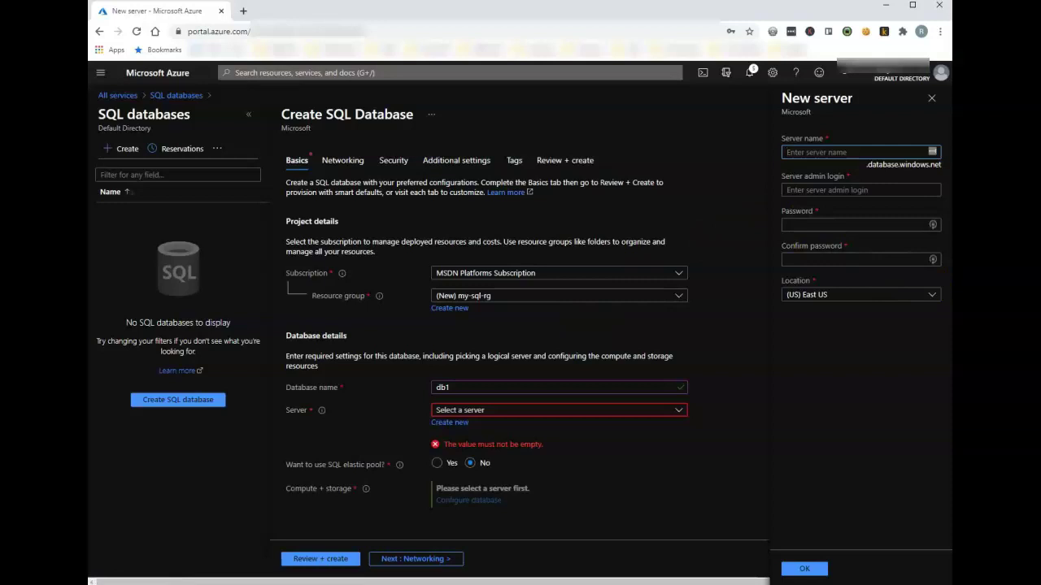
pyautogui.click(953, 254)
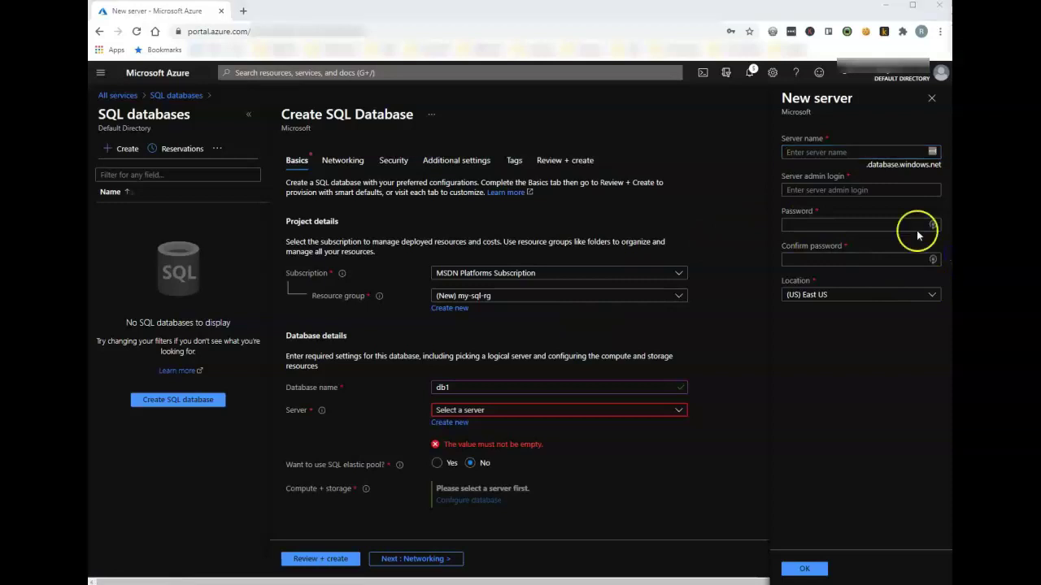
pyautogui.click(804, 152)
pyautogui.write('my-sql-eun-griff')
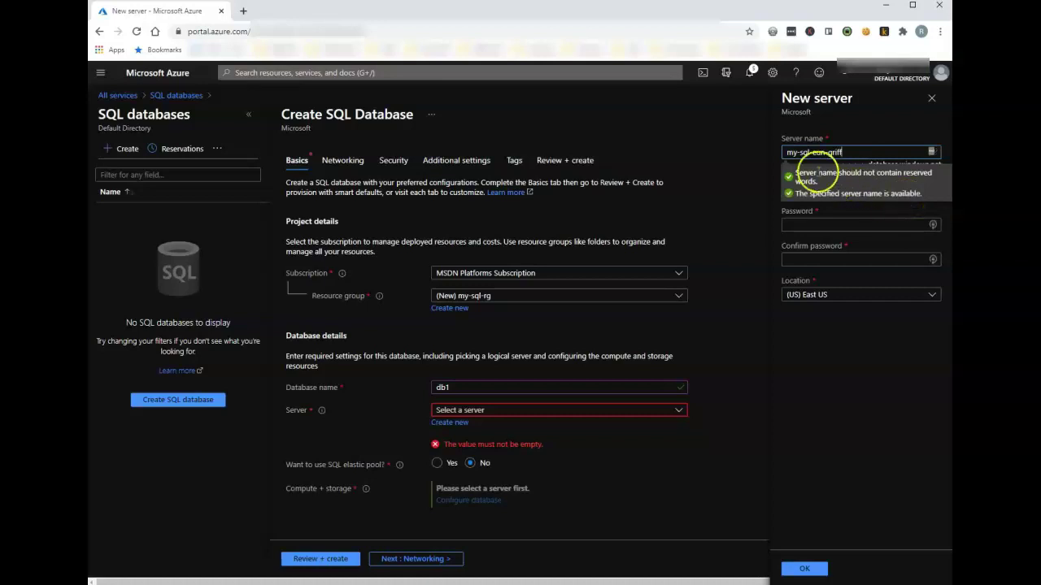
pyautogui.click(811, 152)
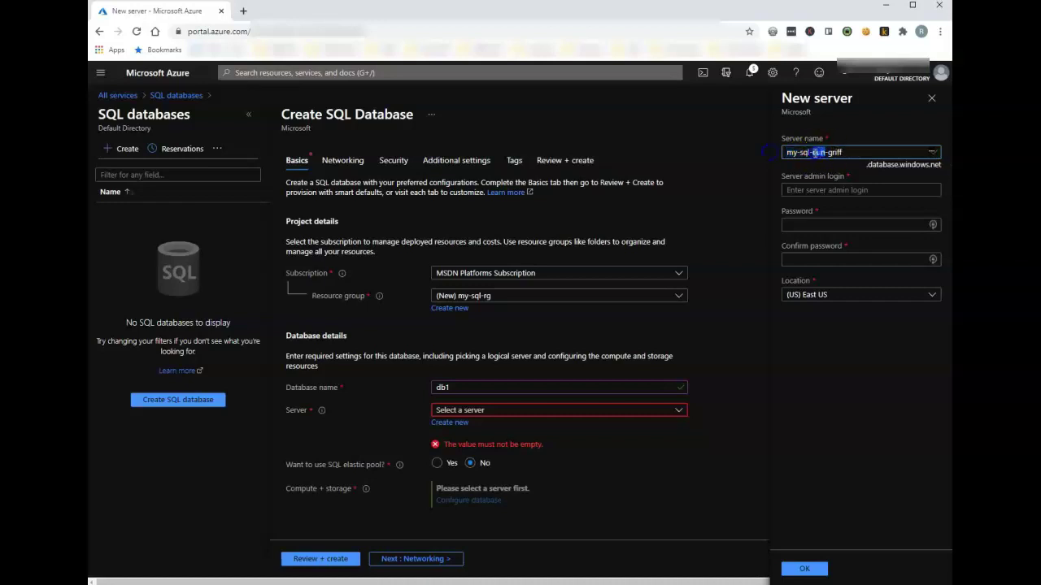
pyautogui.click(831, 152)
pyautogui.moveTo(830, 152); pyautogui.dragTo(824, 153)
# - Set the new server's admin login to admingriff, then enter and confirm the admin password
pyautogui.click(797, 191)
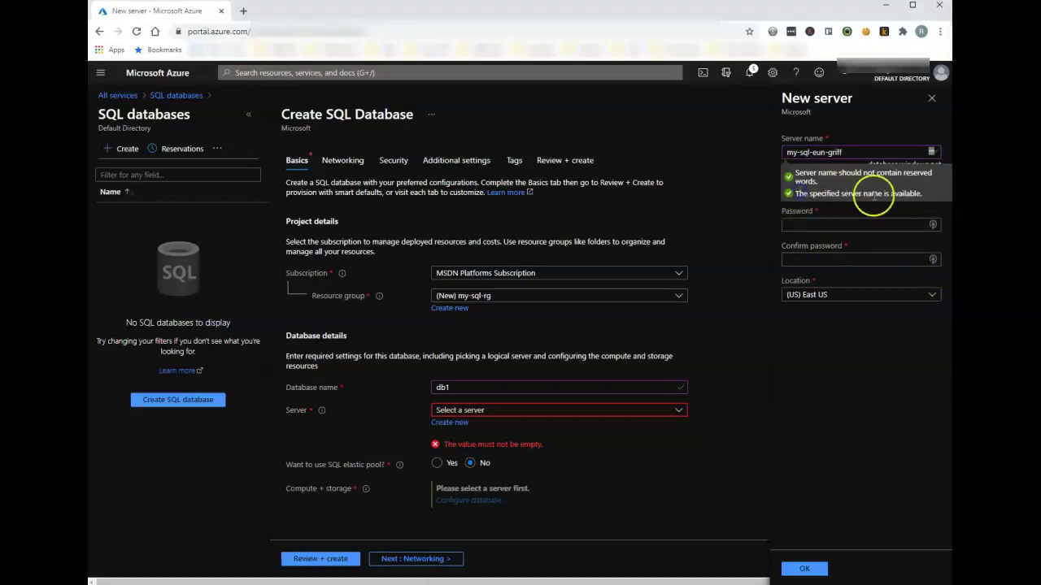
pyautogui.click(816, 190)
pyautogui.write('admingriff')
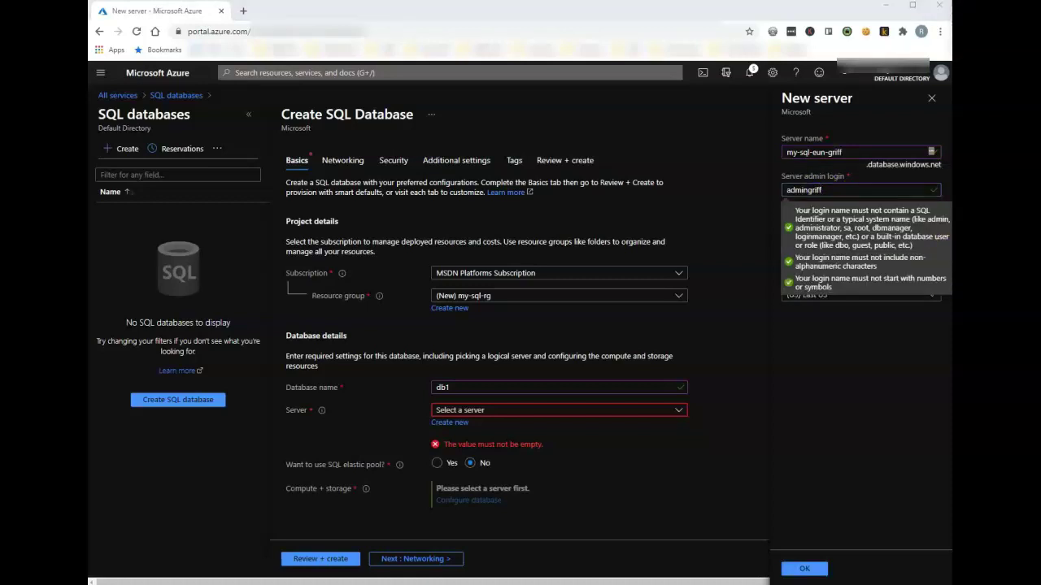
pyautogui.click(814, 331)
pyautogui.click(822, 224)
pyautogui.hotkey('ctrl', 'v')
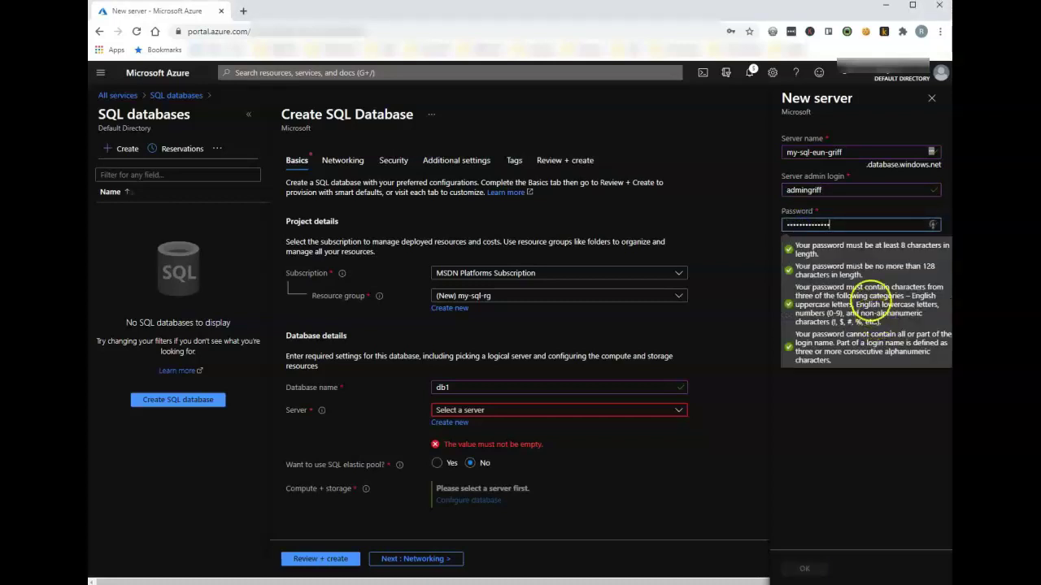
pyautogui.click(822, 262)
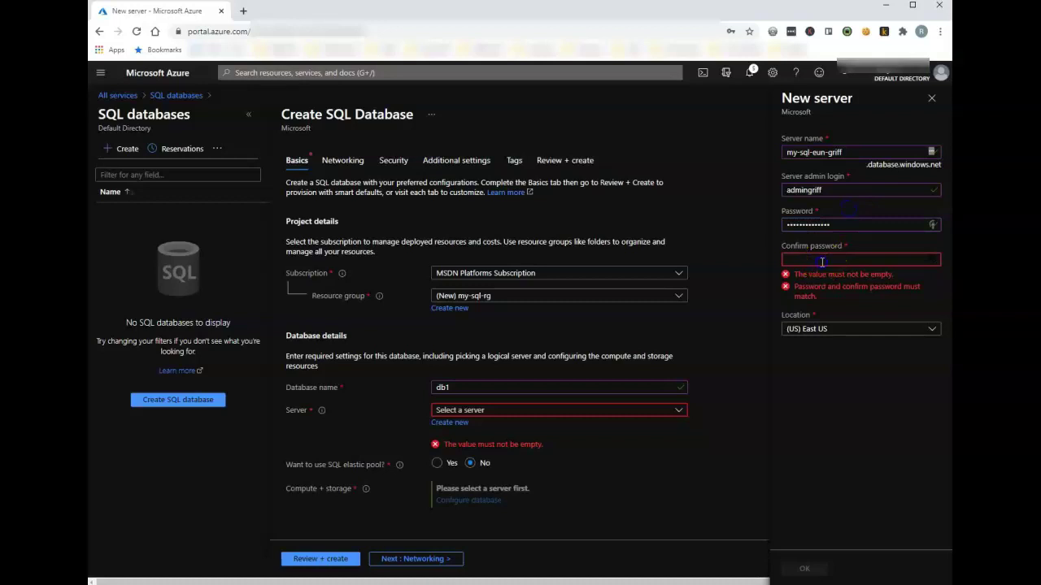
pyautogui.hotkey('ctrl', 'v')
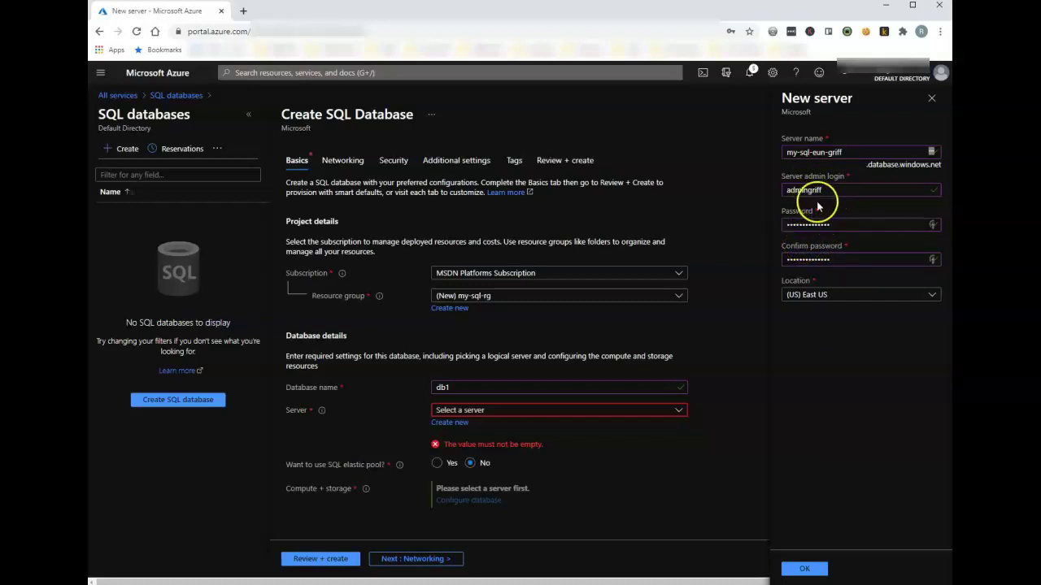
# - Set the new server's location to (Europe) North Europe and accept the server details
pyautogui.click(931, 295)
pyautogui.click(854, 464)
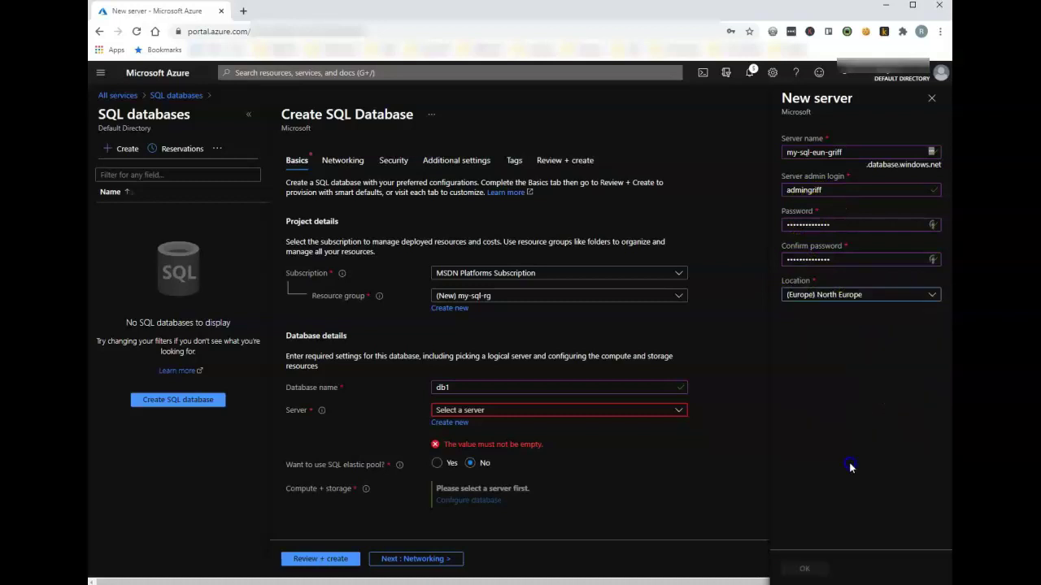
pyautogui.click(804, 568)
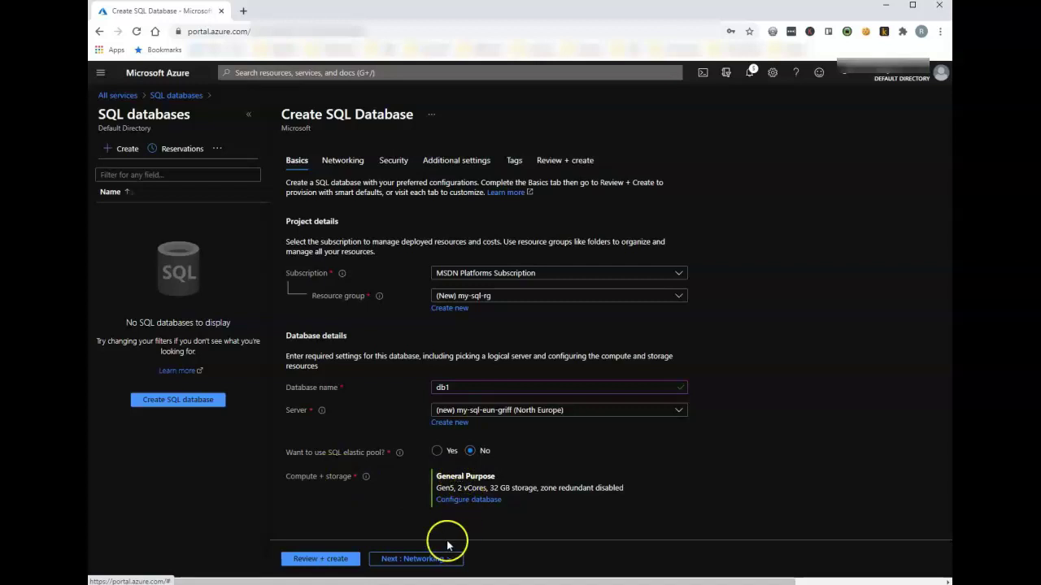
# - Set the network connectivity method to Public endpoint and allow Azure services and resources to access the server
pyautogui.click(343, 161)
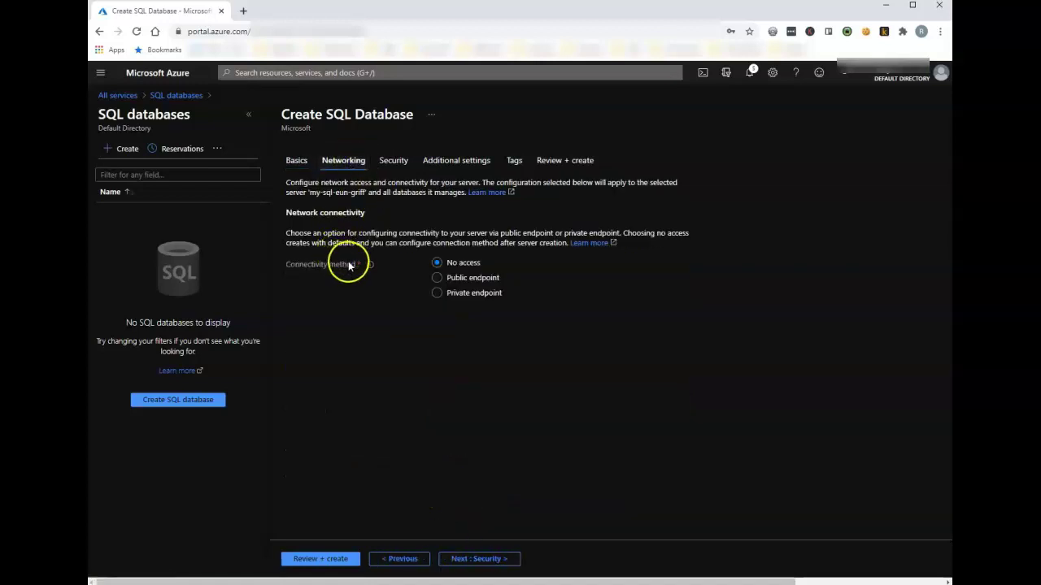
pyautogui.click(437, 278)
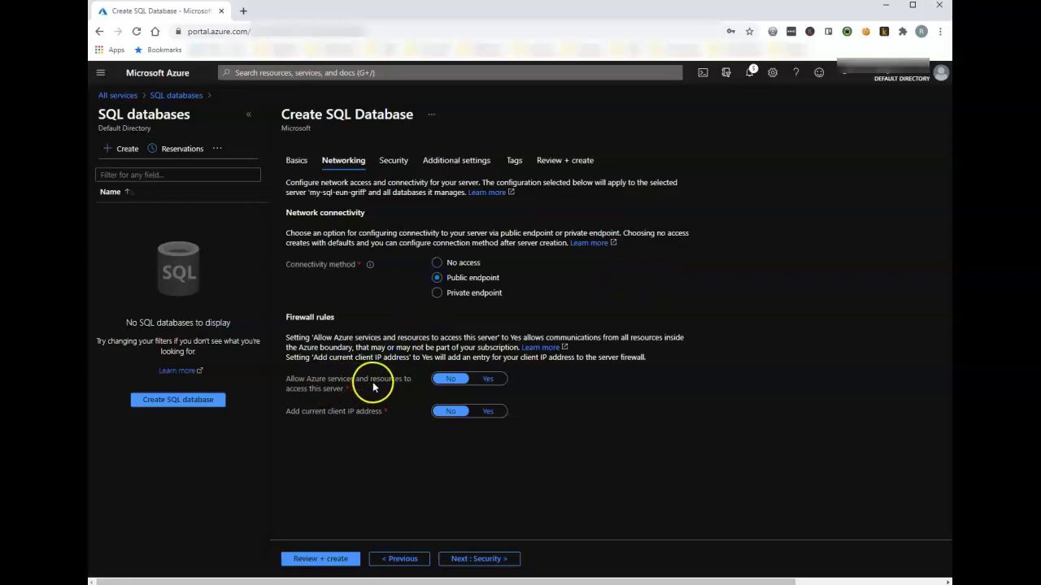
pyautogui.click(488, 379)
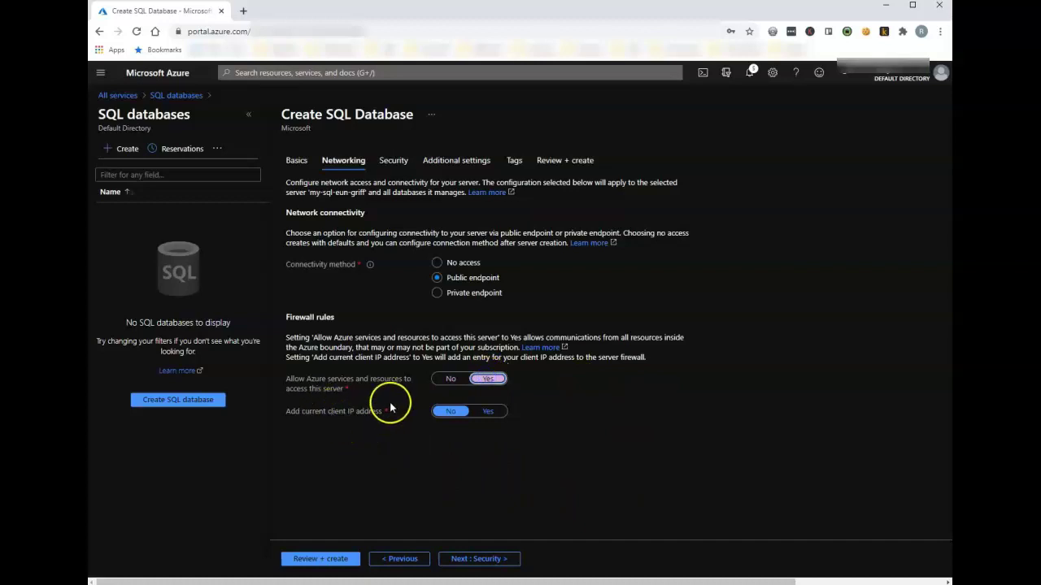
# - Look over the security options and populate the new database with the Sample data source
pyautogui.click(394, 160)
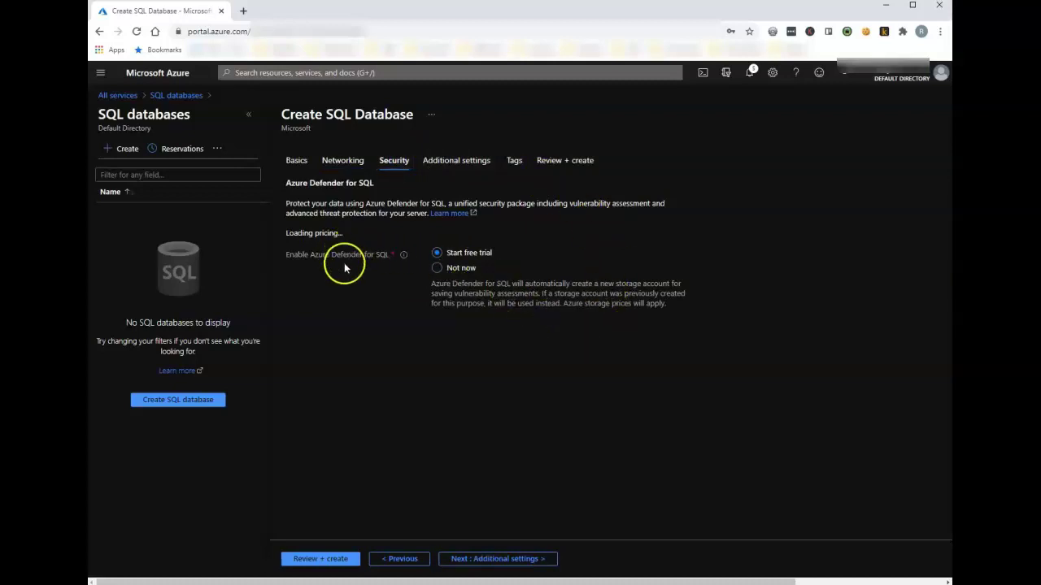
pyautogui.click(456, 160)
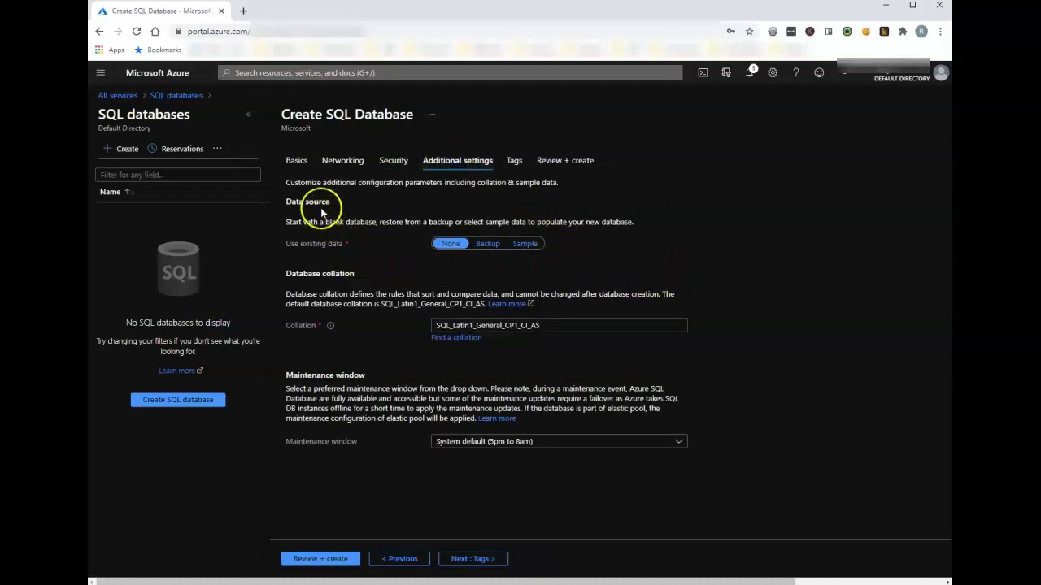
pyautogui.click(525, 245)
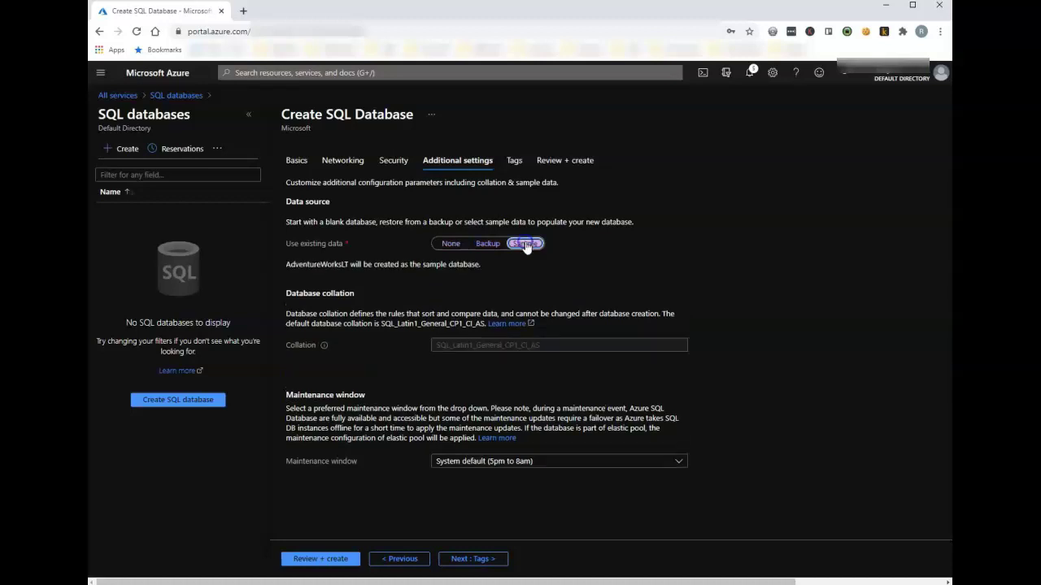
# - Review the database configuration and estimated monthly cost, and submit the SQL database for creation
pyautogui.click(571, 162)
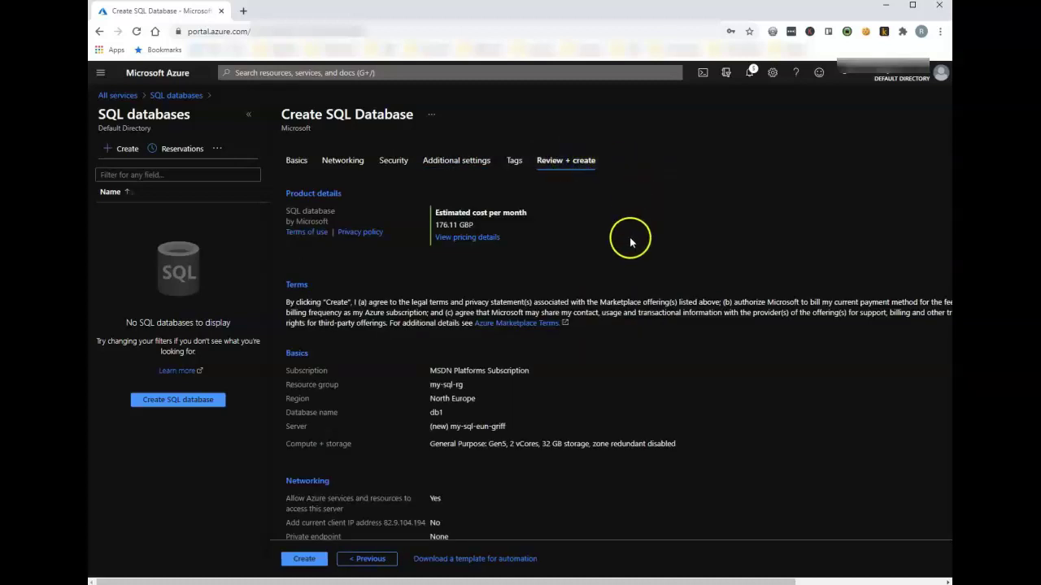
pyautogui.scroll(-2, 634, 289)
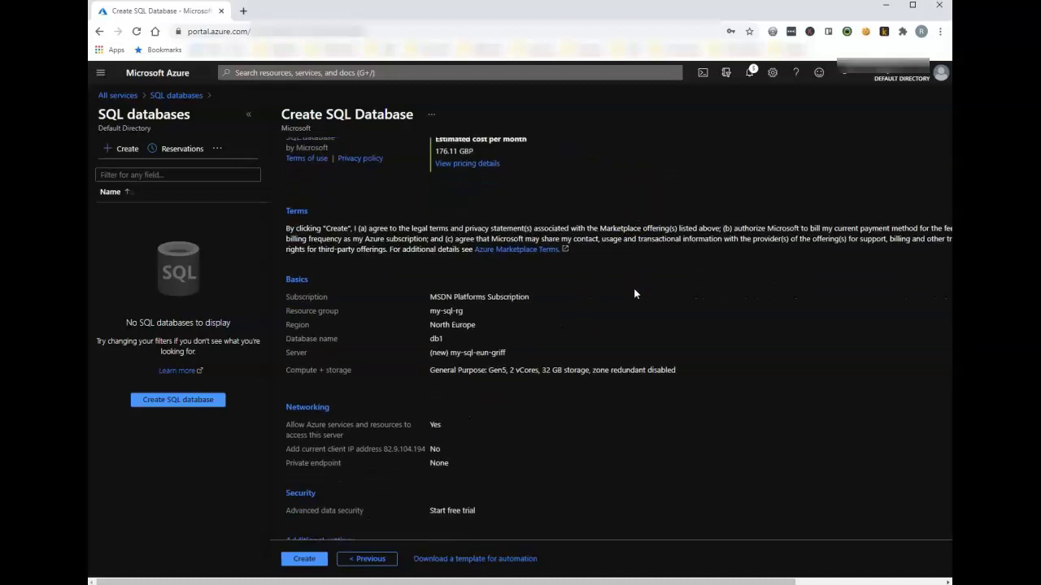
pyautogui.scroll(2, 632, 288)
pyautogui.click(592, 242)
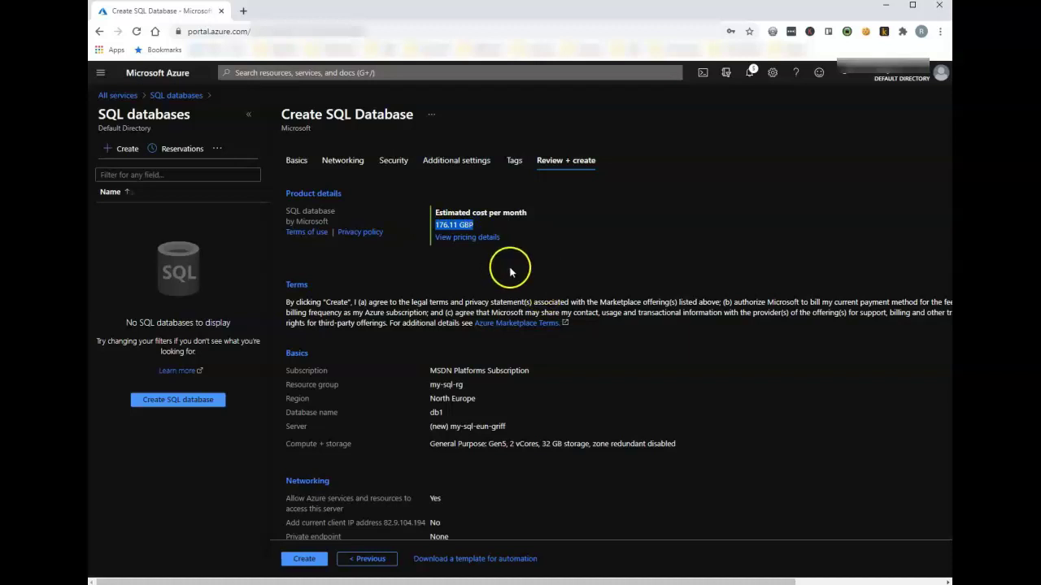
pyautogui.scroll(-2, 530, 274)
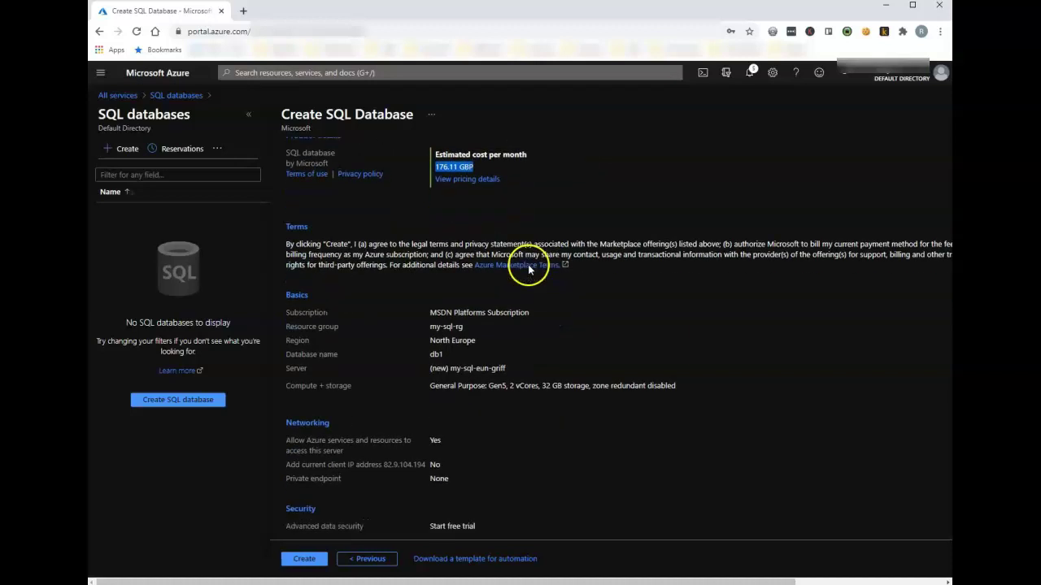
pyautogui.click(305, 559)
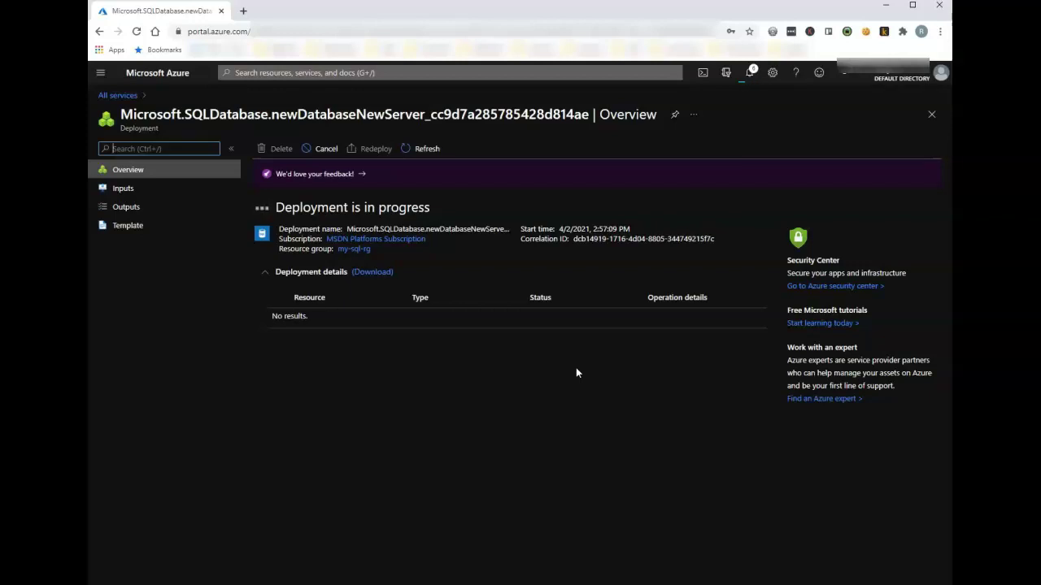
# - Go to the deployed db1 database, look over its overview, and open its query editor
pyautogui.click(541, 307)
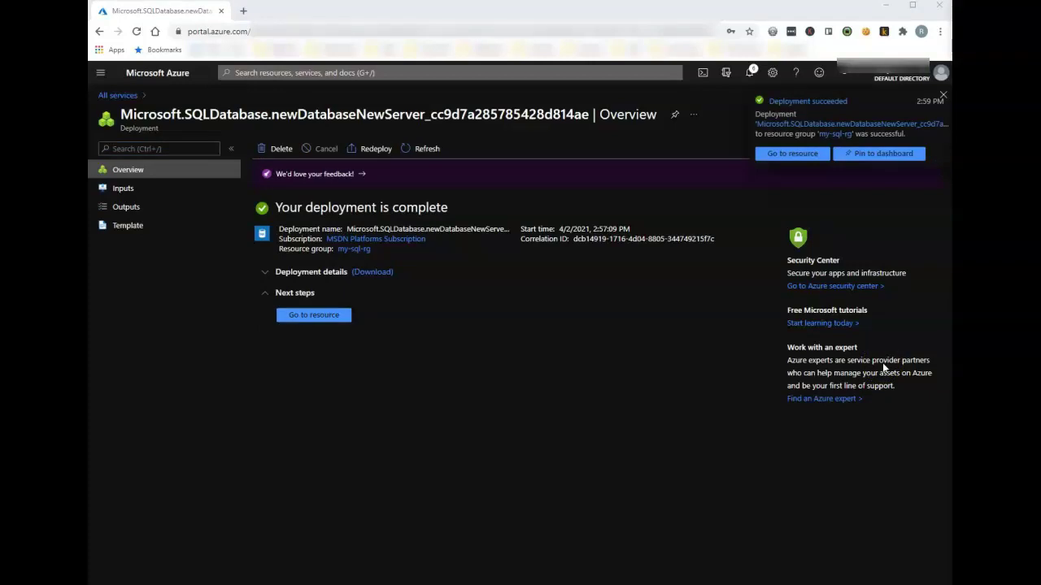
pyautogui.click(311, 316)
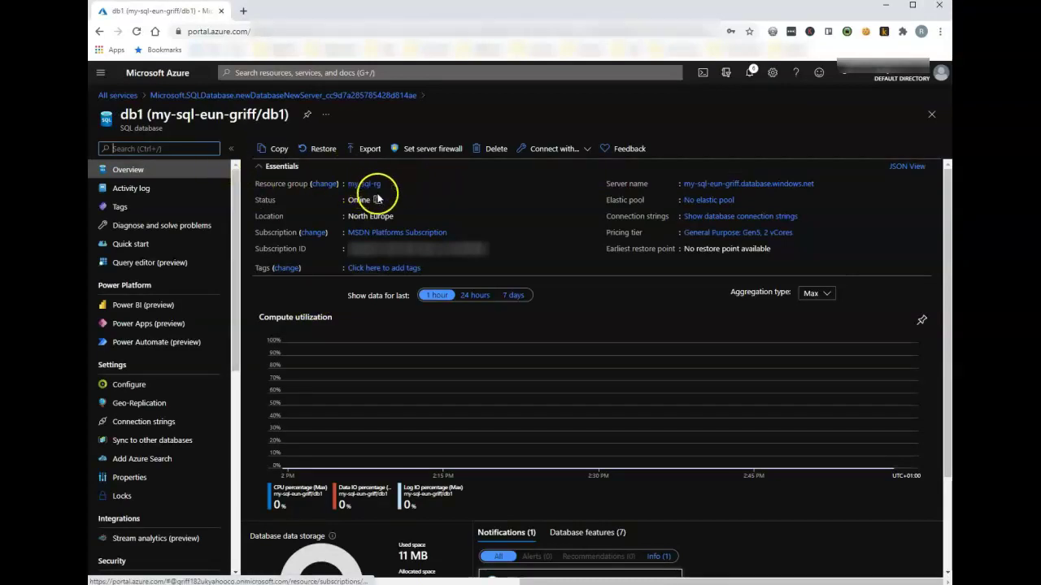
pyautogui.moveTo(692, 185)
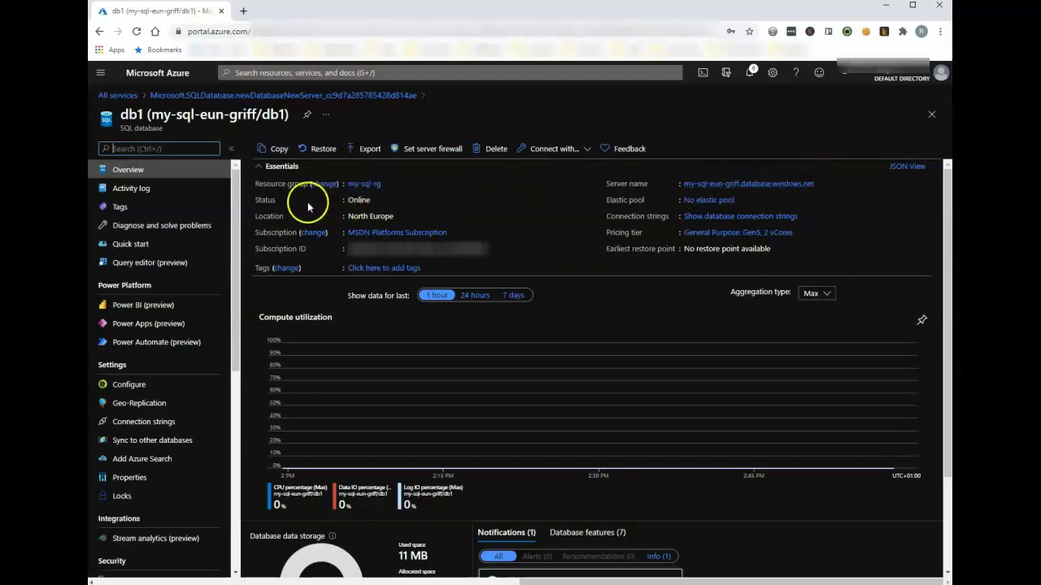
pyautogui.scroll(-2, 439, 187)
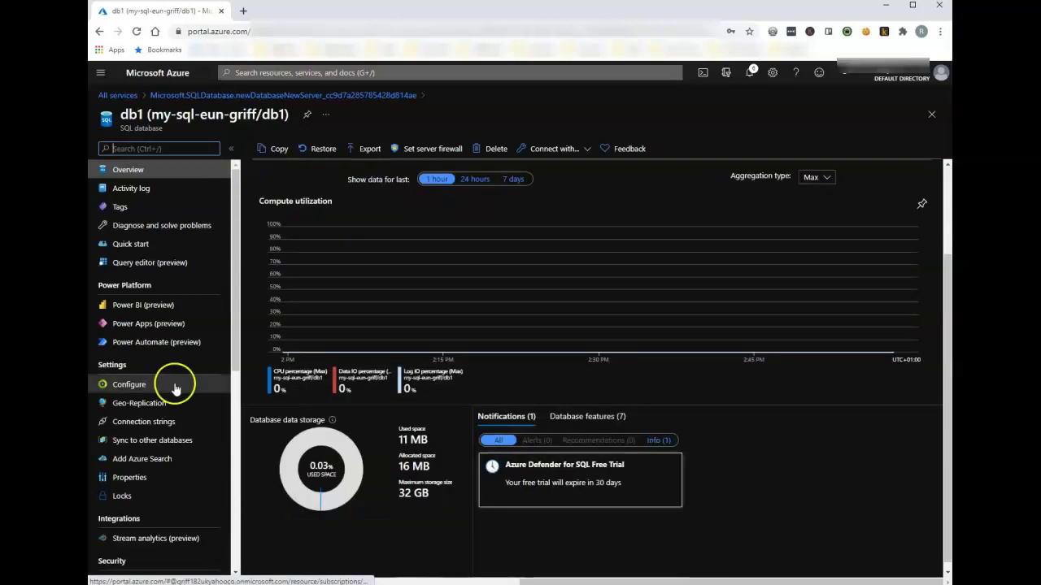
pyautogui.click(162, 263)
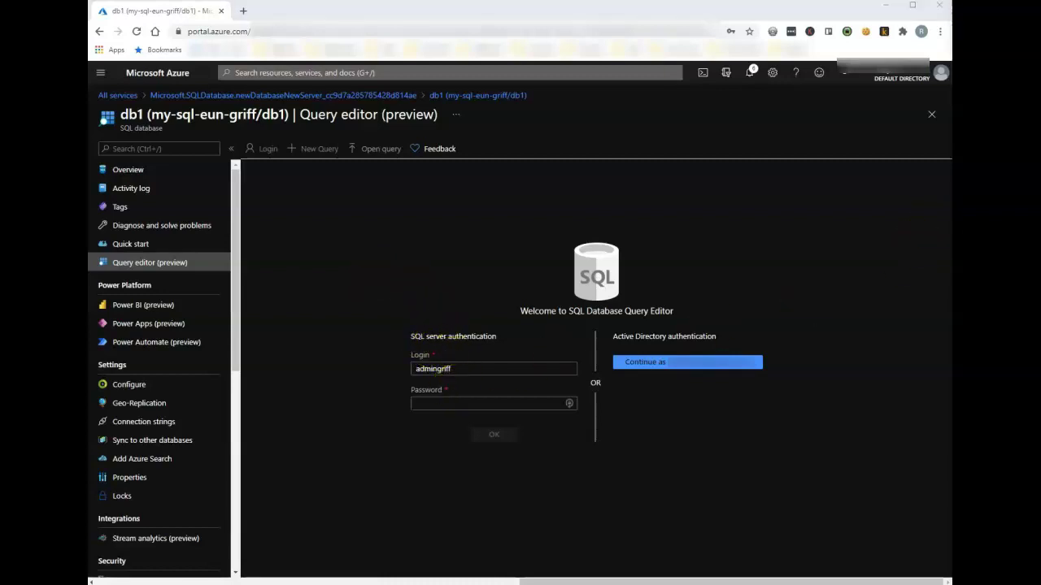
# - Try to sign in to the db1 query editor with SQL server authentication, entering the admin account password
pyautogui.click(418, 403)
pyautogui.hotkey('ctrl', 'v')
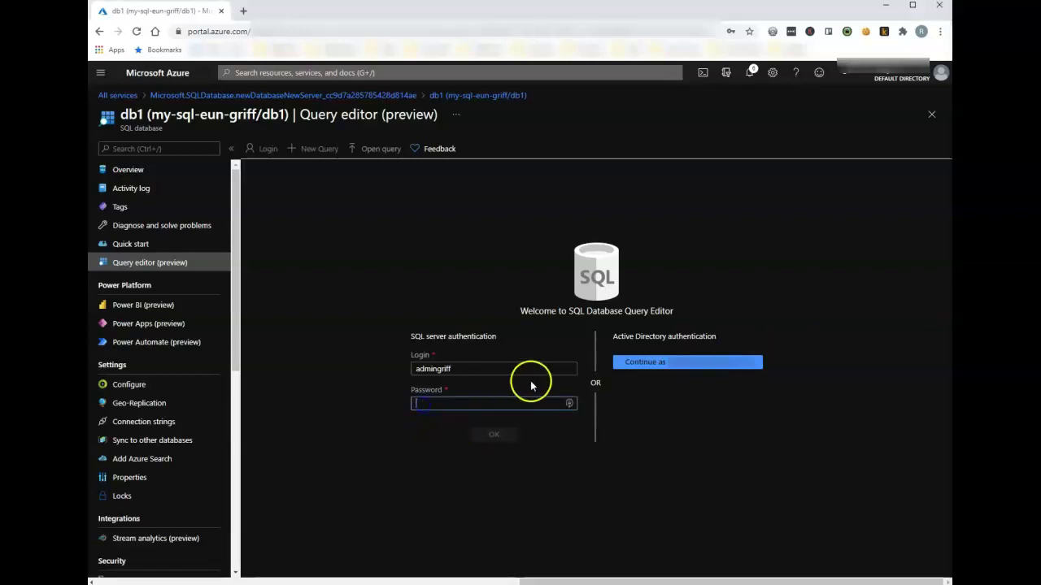
pyautogui.click(504, 436)
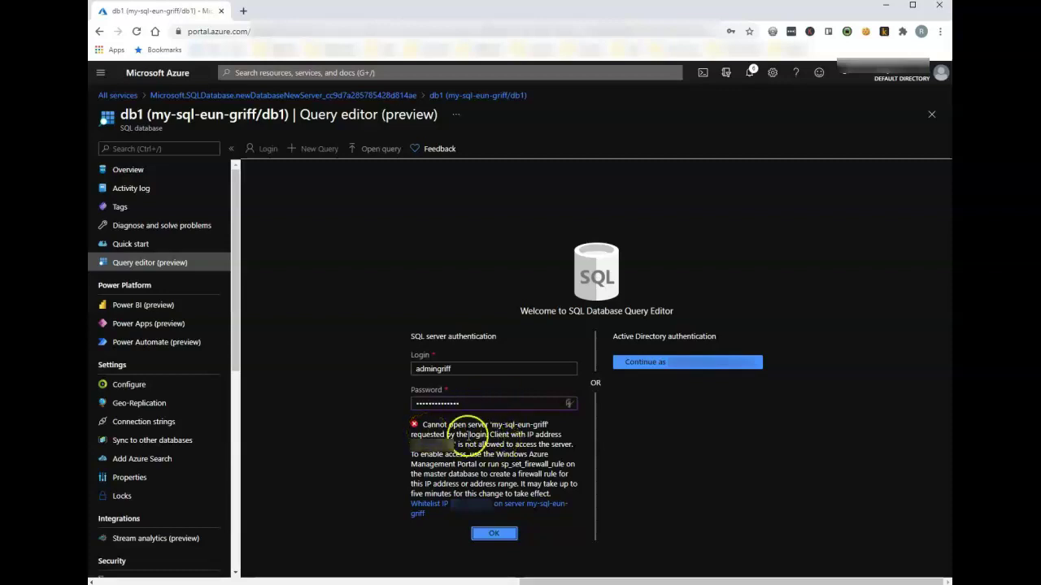
# - Leave the query editor, discarding unsaved edits, and open the my-sql-eun-griff server from the db1 overview
pyautogui.moveTo(235, 322); pyautogui.dragTo(237, 344)
pyautogui.scroll(1, 146, 169)
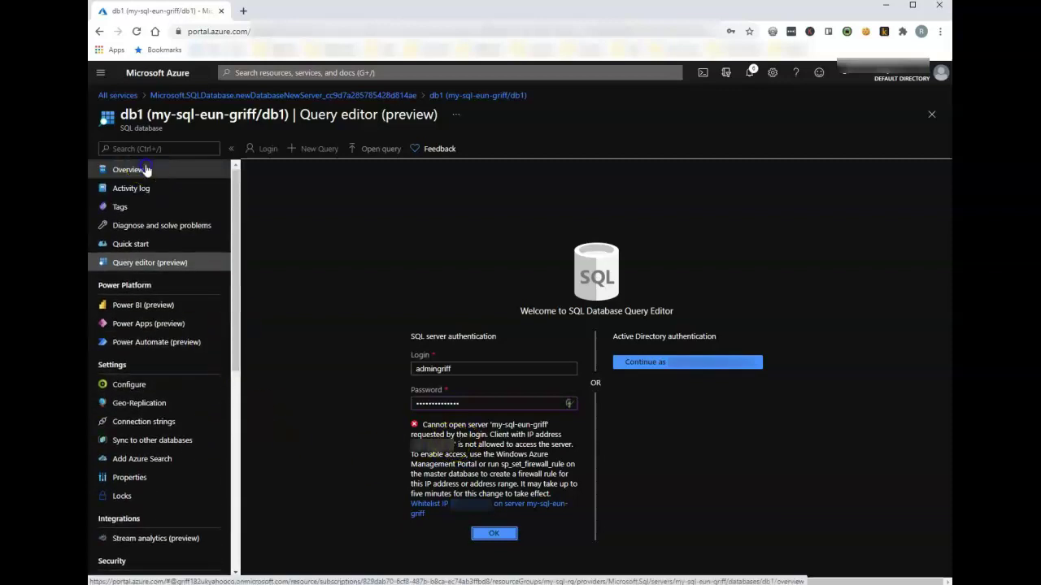
pyautogui.click(146, 169)
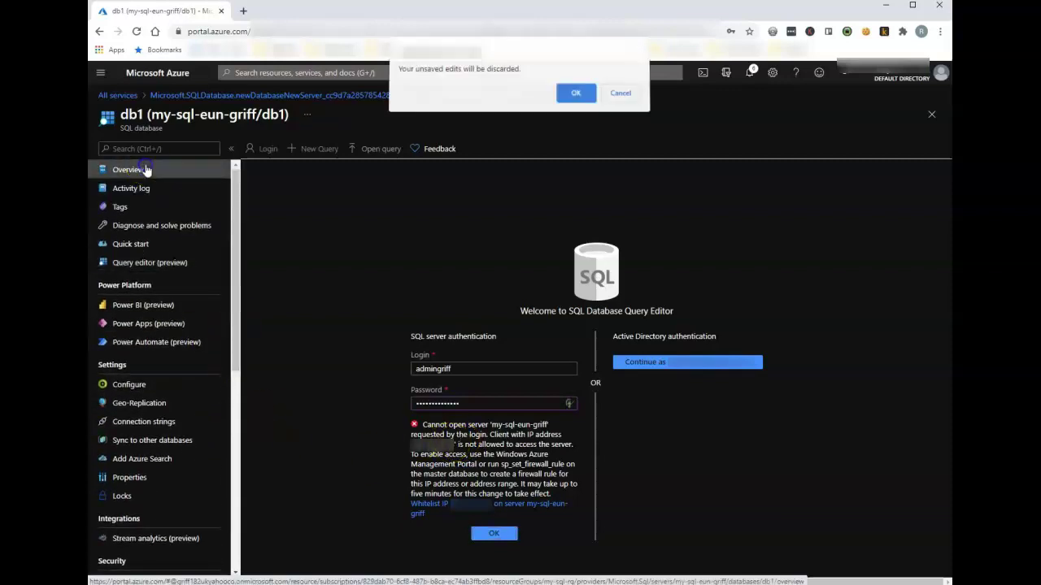
pyautogui.click(574, 97)
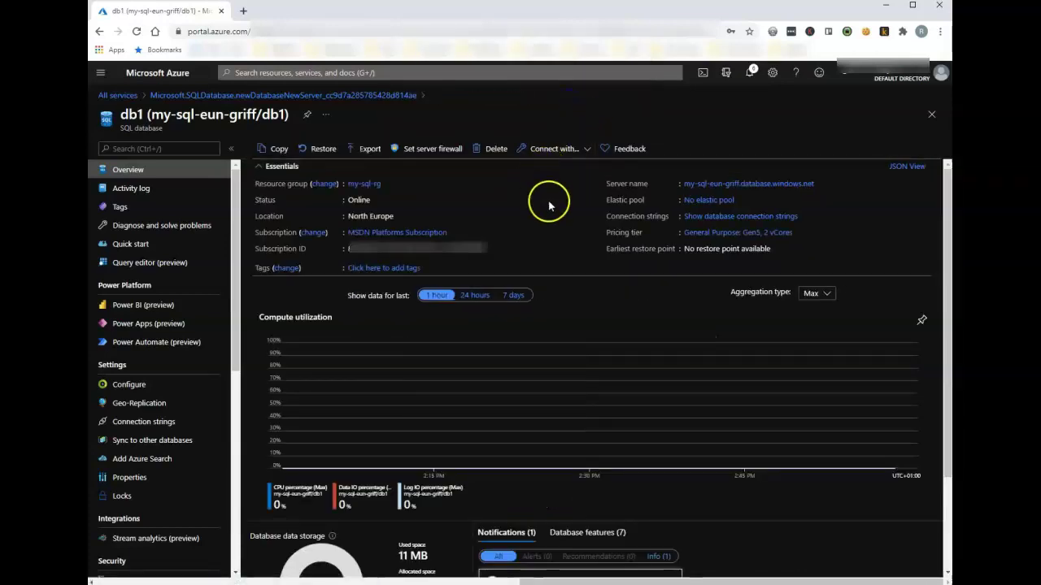
pyautogui.click(727, 185)
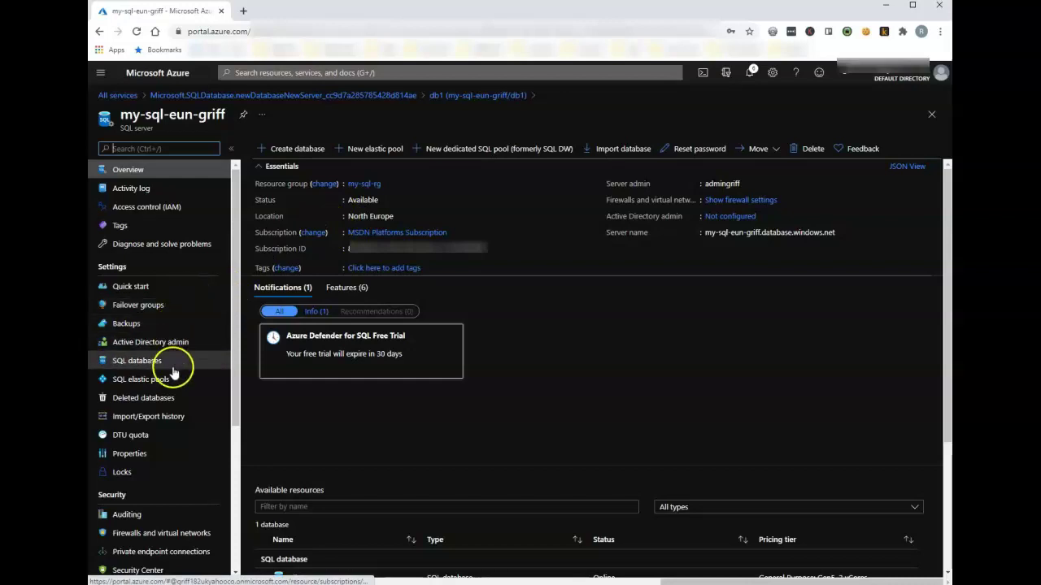
# - Add the current client IP address to the my-sql-eun-griff server's firewall rules and save them
pyautogui.scroll(-1, 170, 374)
pyautogui.scroll(-1, 141, 451)
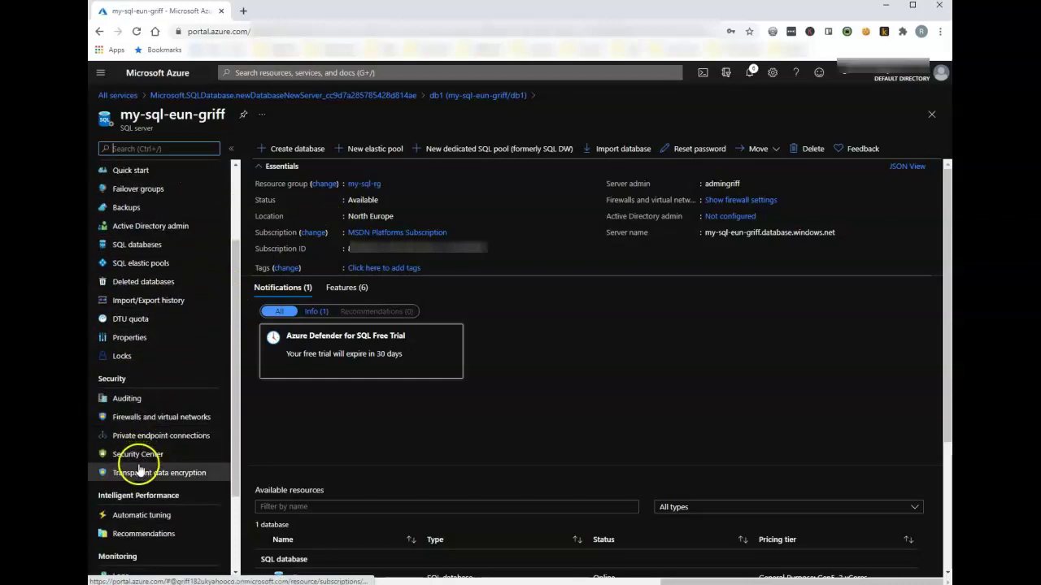
pyautogui.click(160, 418)
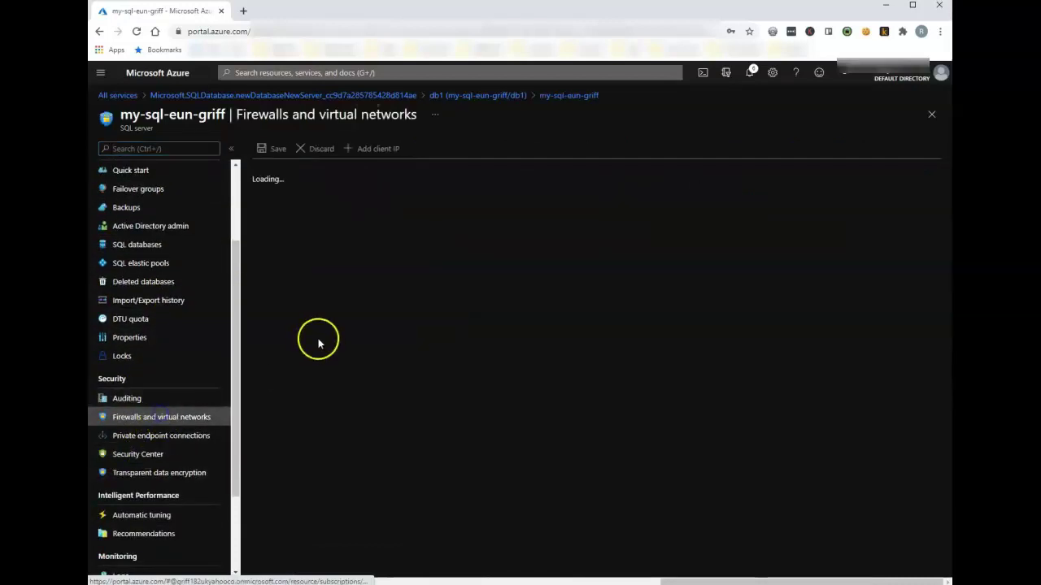
pyautogui.click(378, 151)
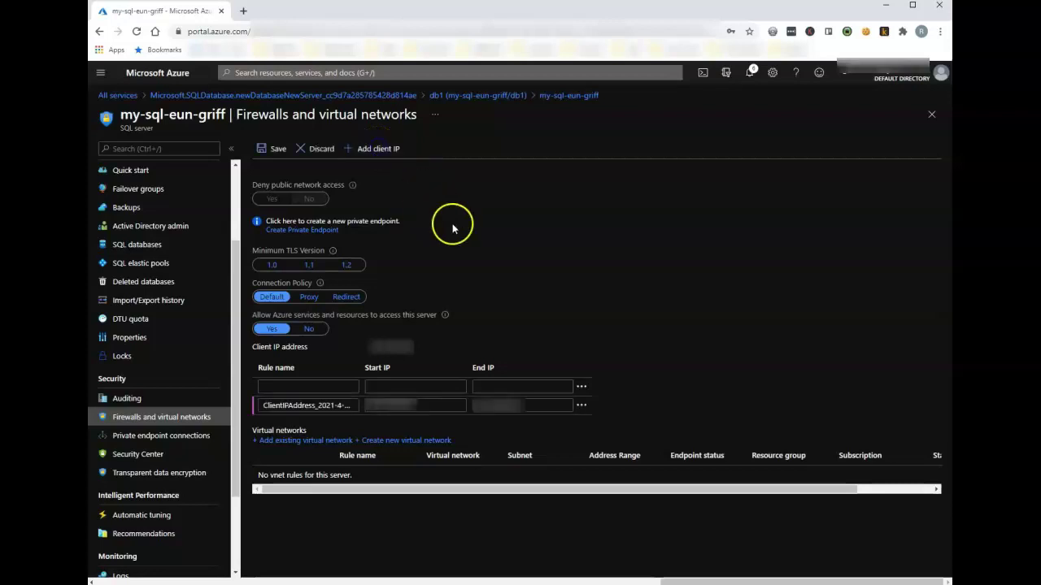
pyautogui.click(262, 150)
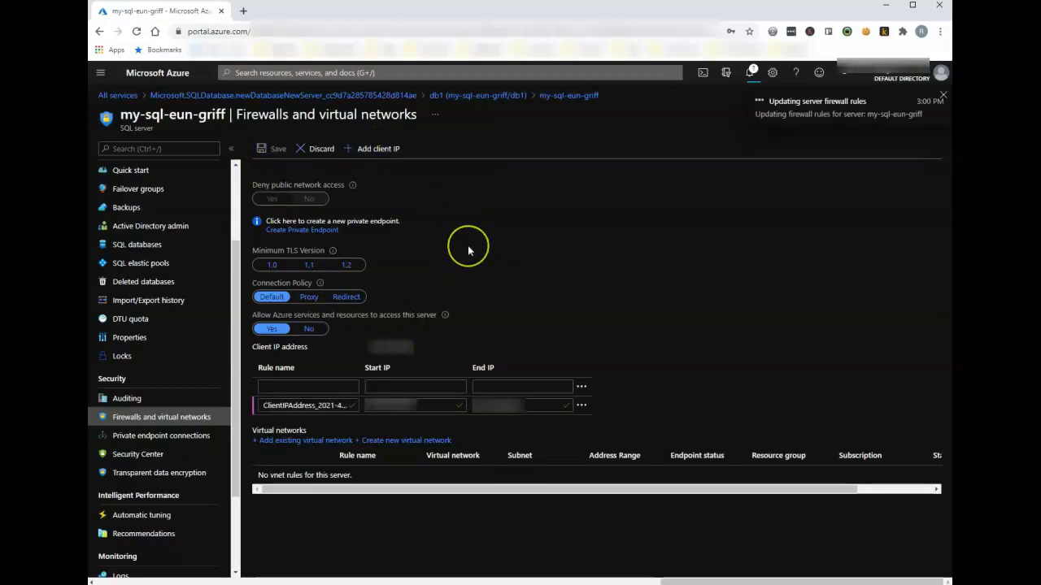
# - Return to the db1 database through the server's overview and open its query editor
pyautogui.scroll(3, 170, 186)
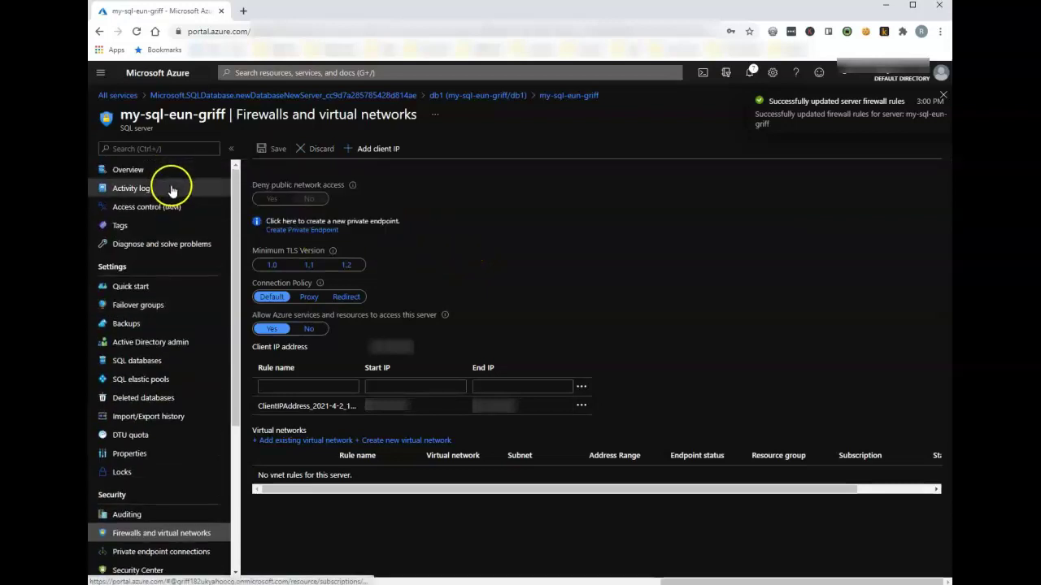
pyautogui.click(159, 169)
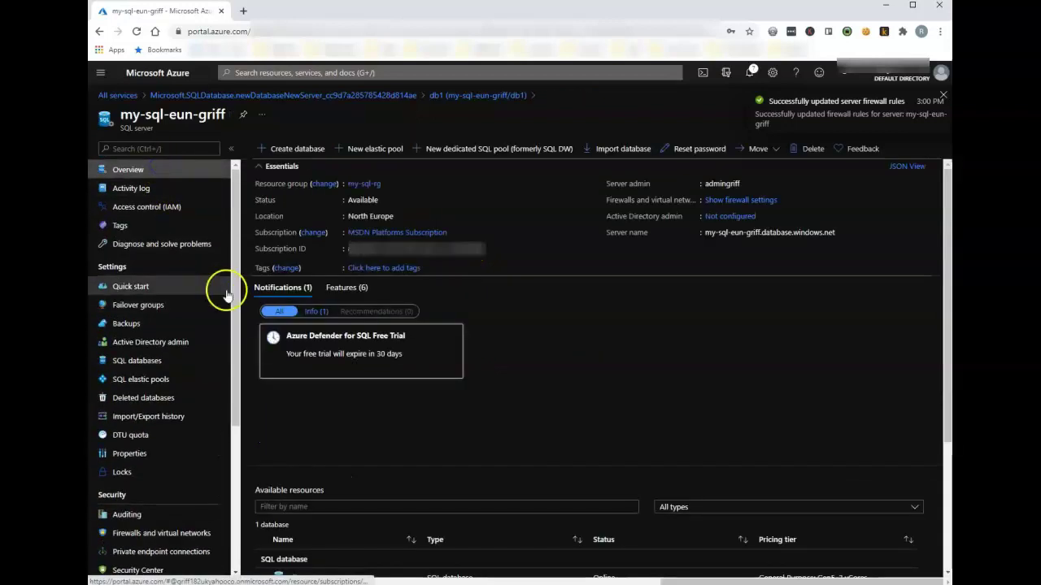
pyautogui.scroll(-2, 486, 338)
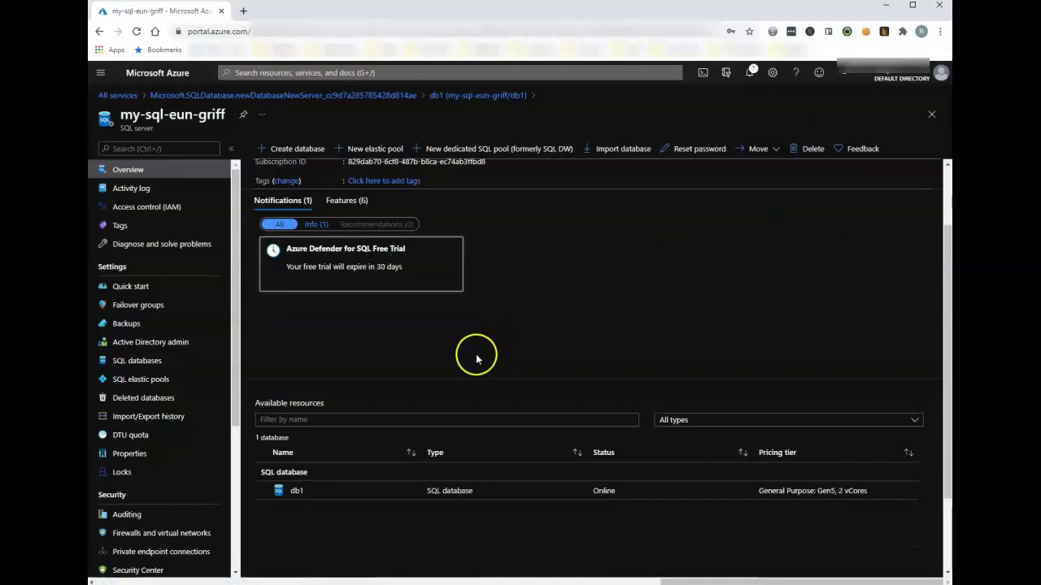
pyautogui.click(296, 462)
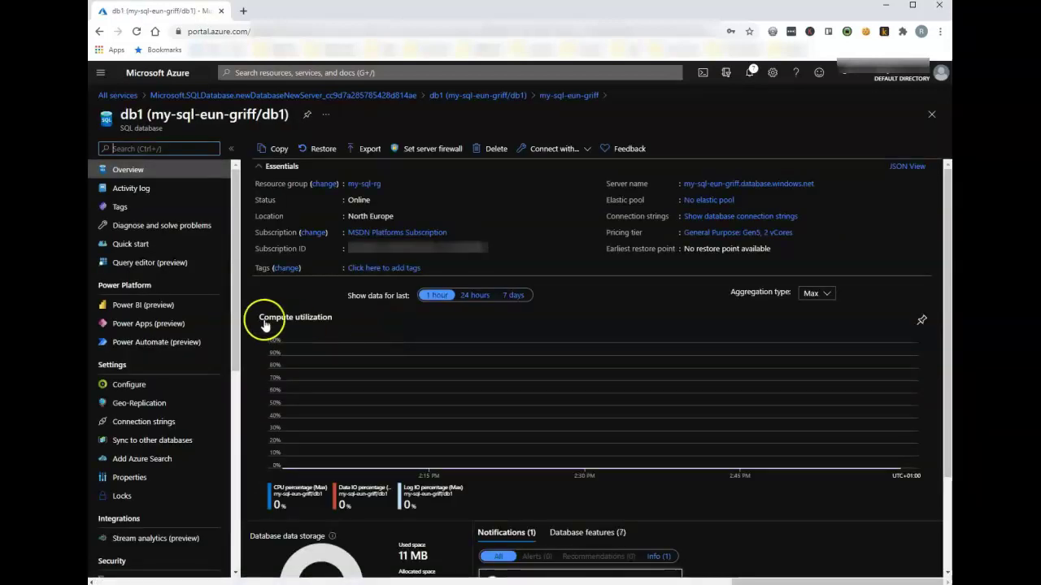
pyautogui.click(144, 264)
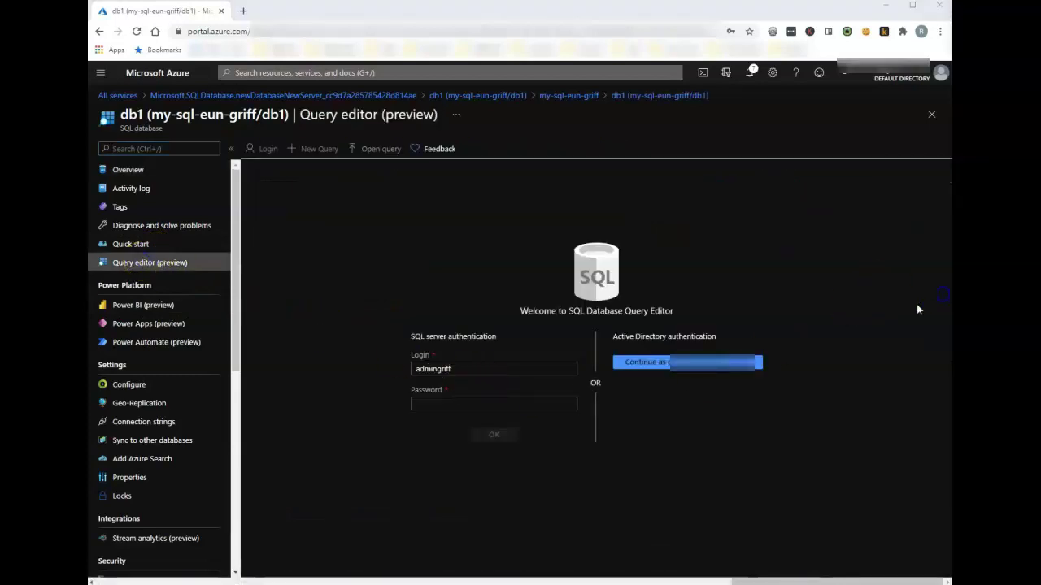
# - Sign in to the query editor with SQL server authentication using the admin account password
pyautogui.click(427, 403)
pyautogui.write('••••••••••••••')
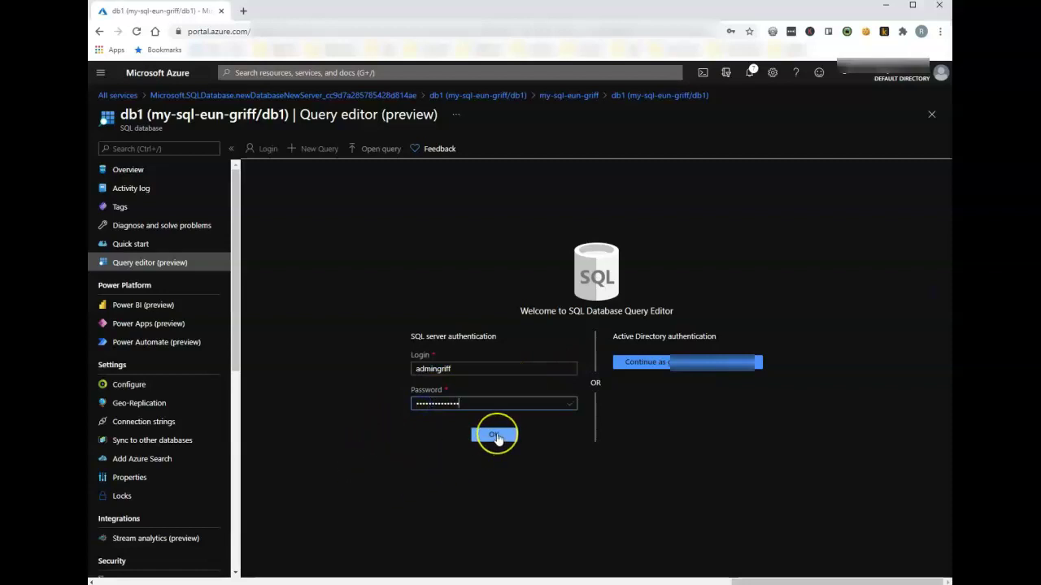
pyautogui.click(496, 437)
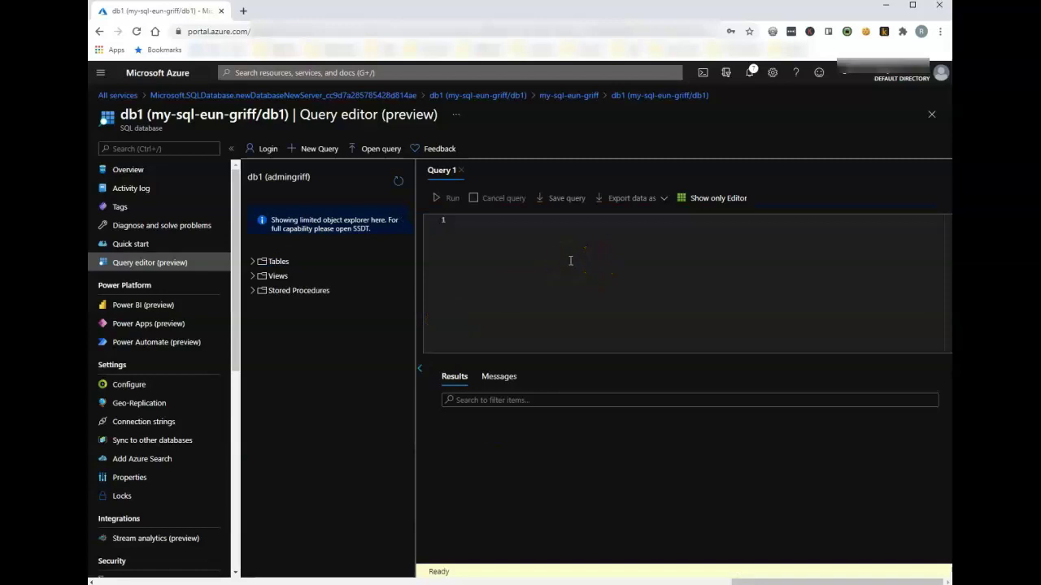
# - List the database's tables, run "select * from [SalesLT].[Customer]", and look over the returned rows
pyautogui.click(253, 262)
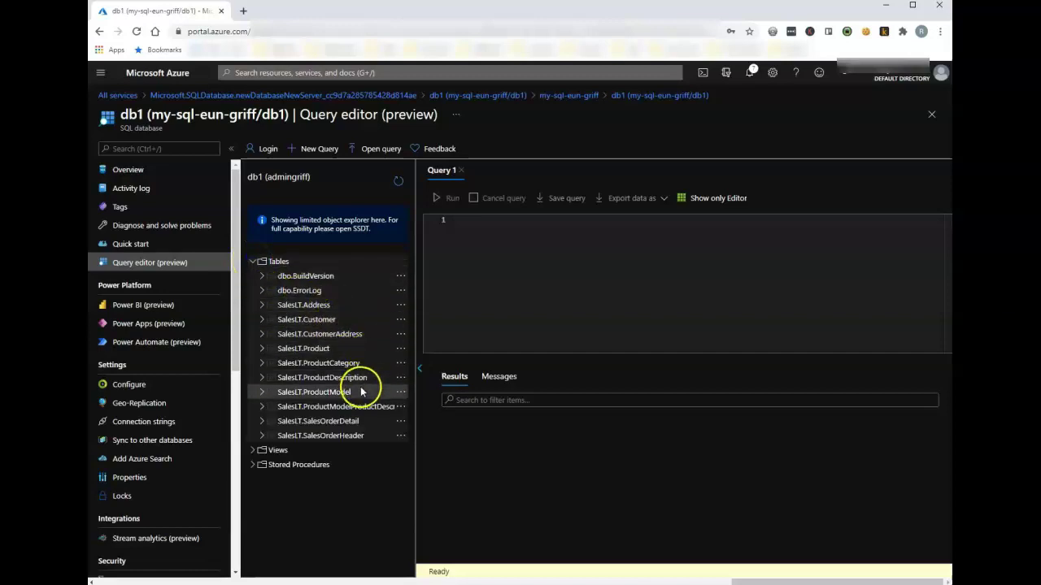
pyautogui.click(465, 221)
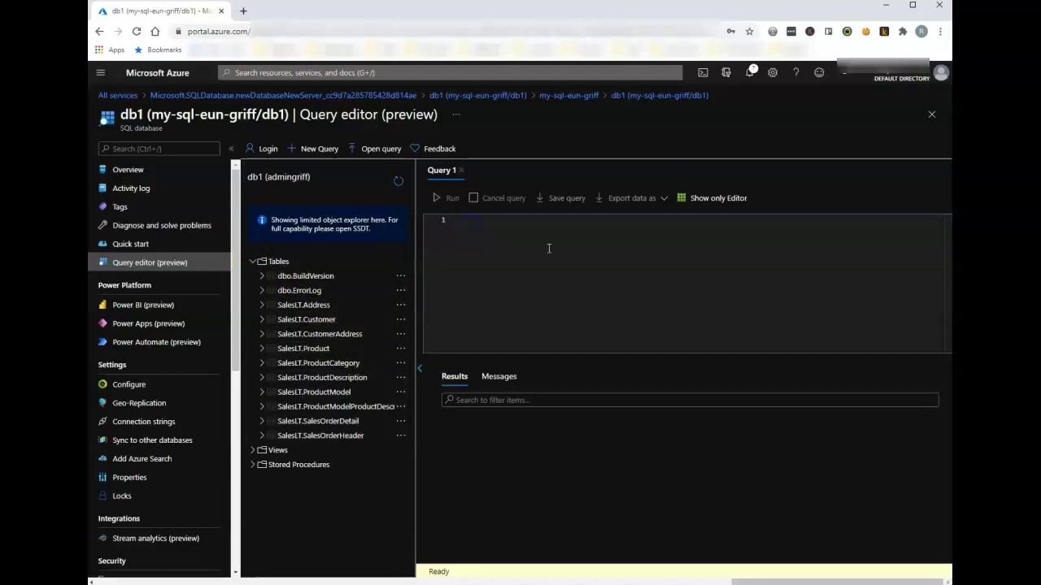
pyautogui.write('seelct ')
pyautogui.write('lect * from')
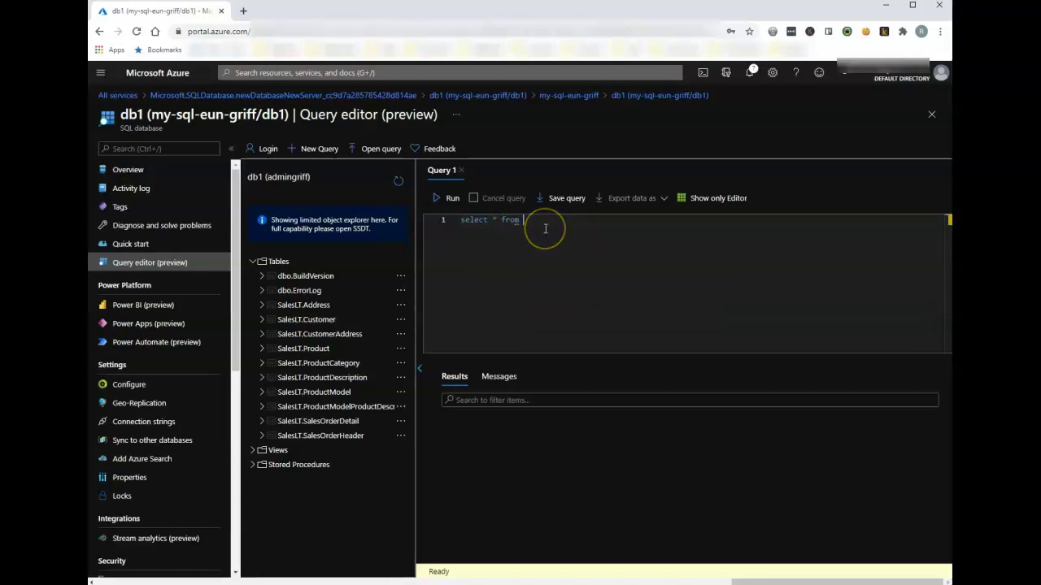
pyautogui.write('sale')
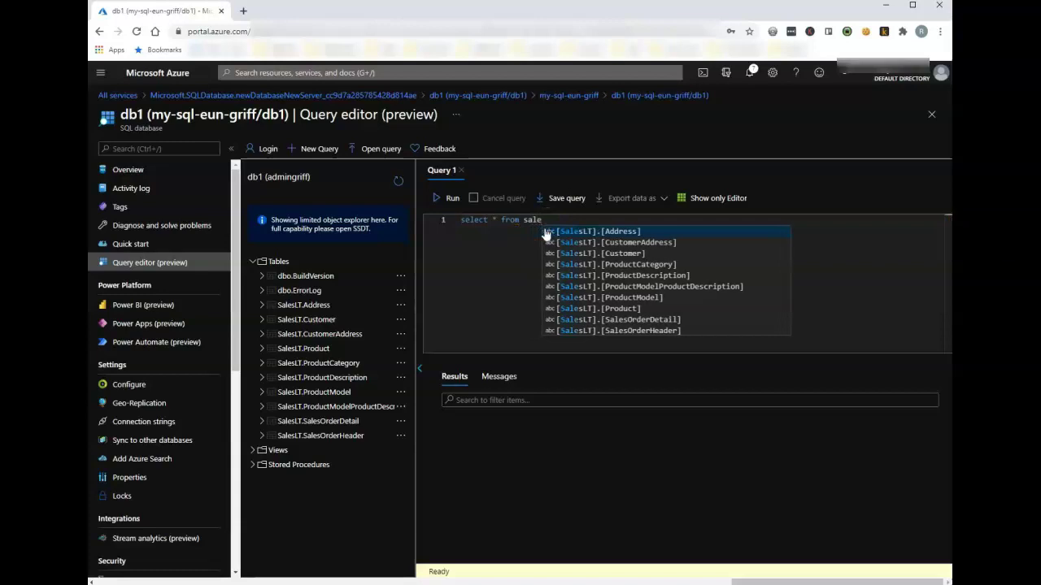
pyautogui.press('Return')
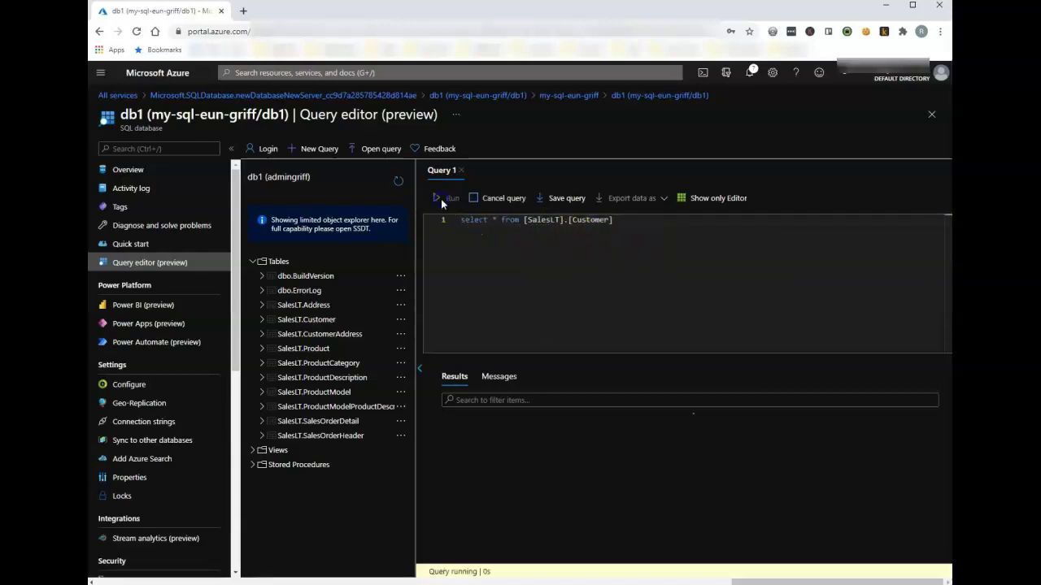
pyautogui.moveTo(568, 552); pyautogui.dragTo(534, 554)
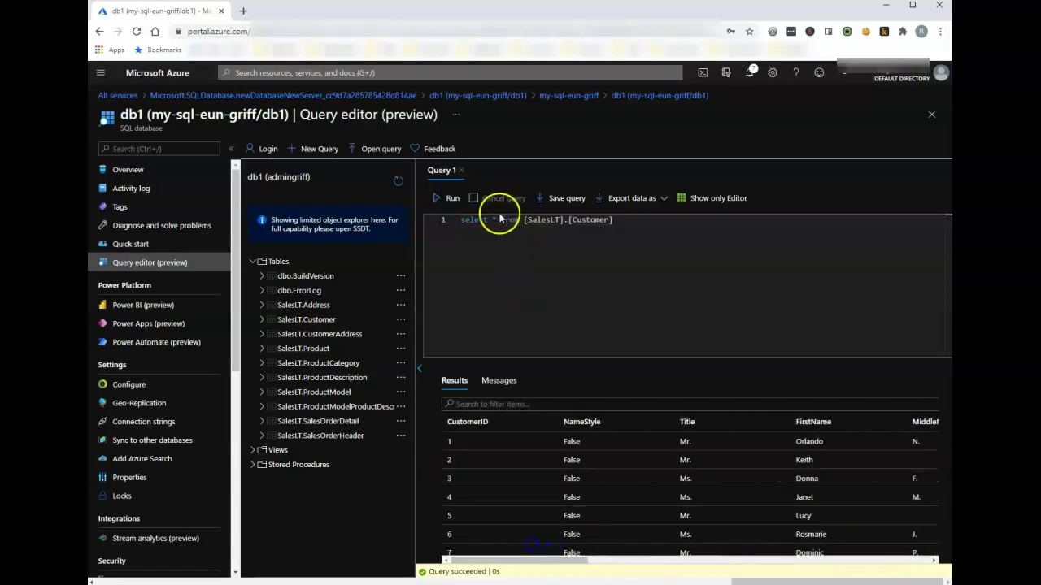
# - Change the query to "select count(*) from [SalesLT].[Customer]" and run it
pyautogui.write('count(*')
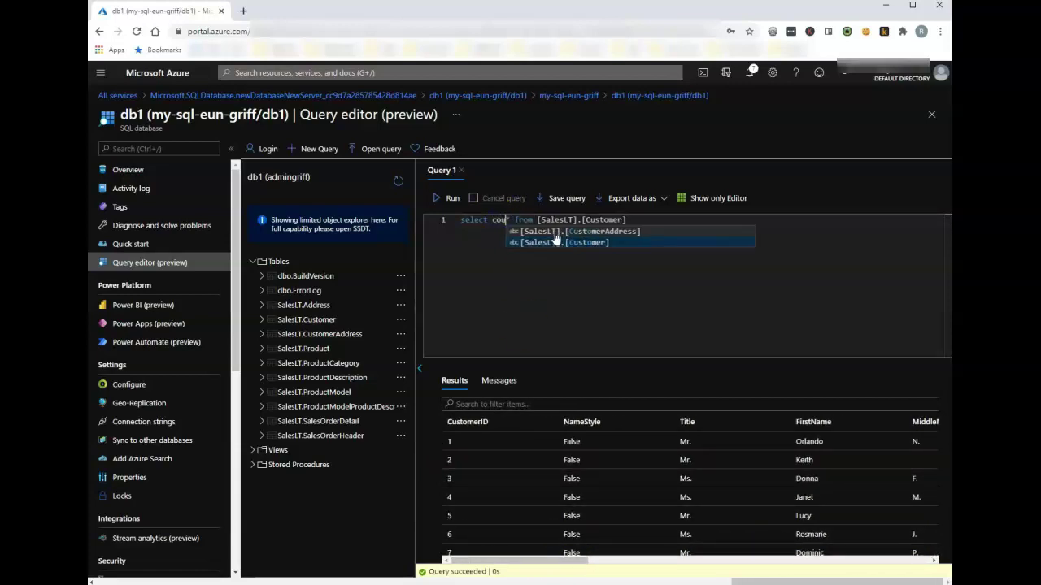
pyautogui.write(')')
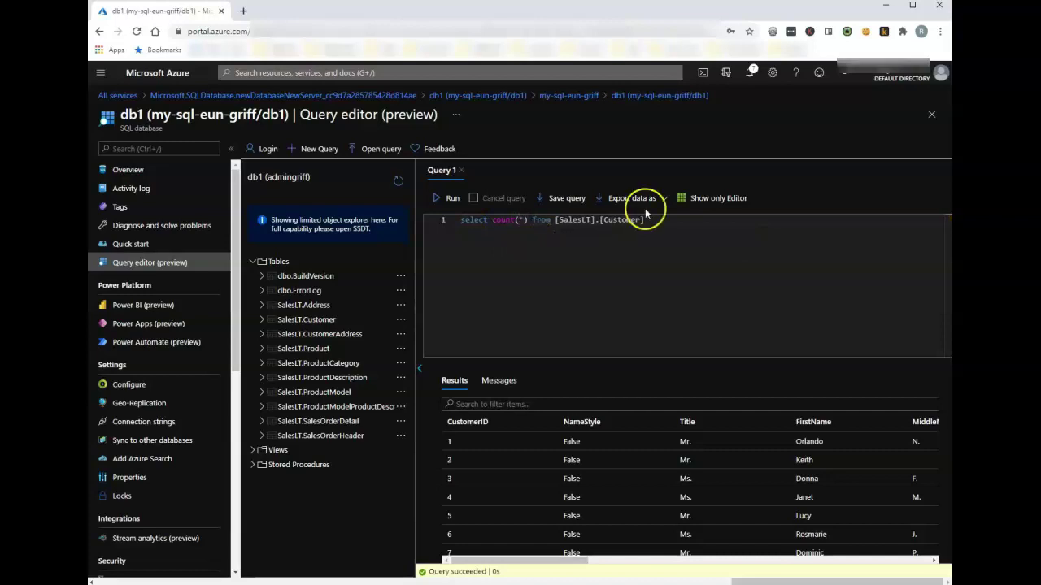
pyautogui.click(447, 198)
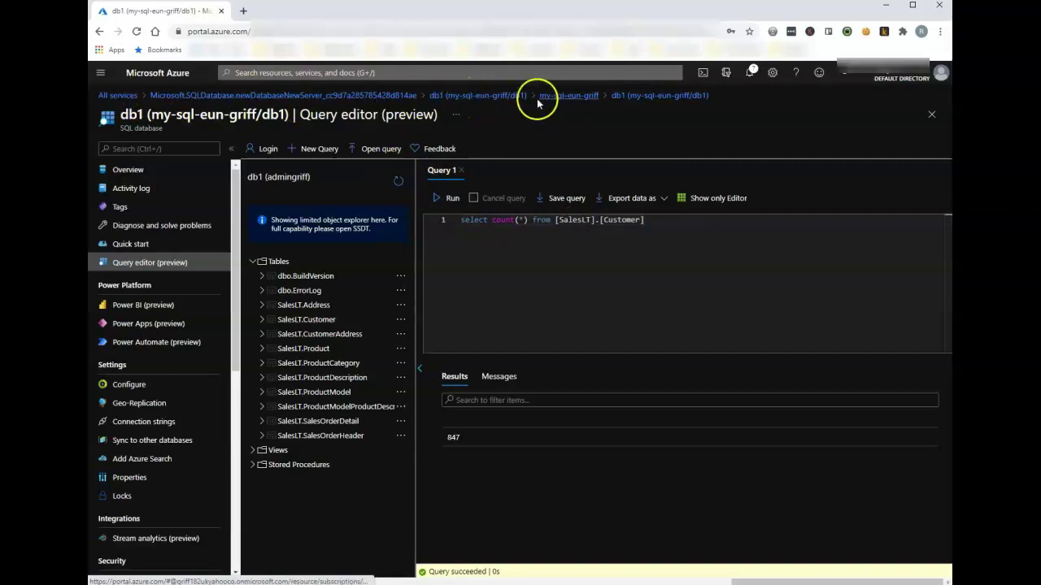
# - Leave the query editor, discarding unsaved edits, and open the my-sql-rg resource group from the db1 overview
pyautogui.click(204, 177)
pyautogui.click(576, 90)
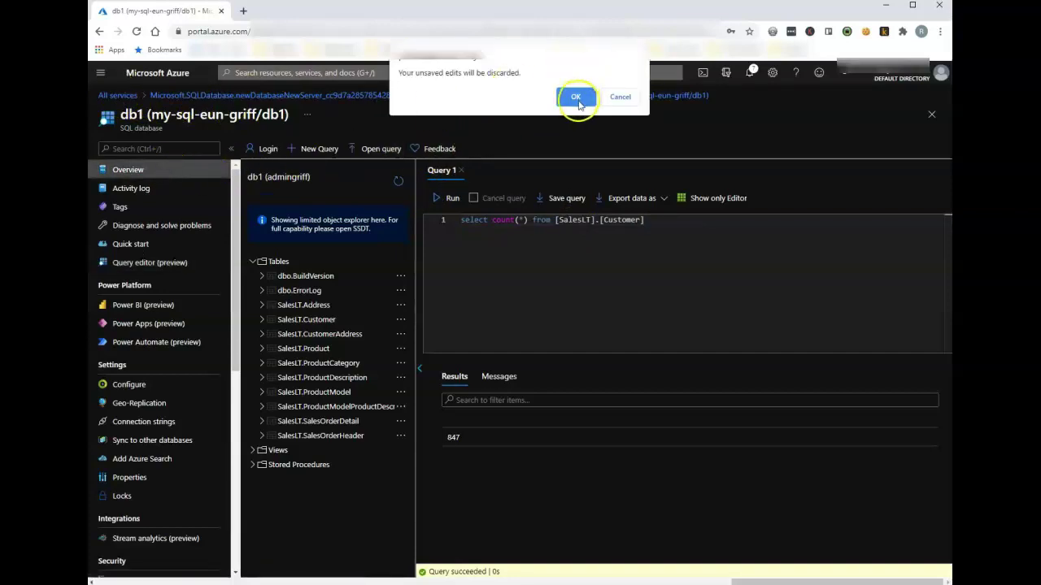
pyautogui.click(367, 184)
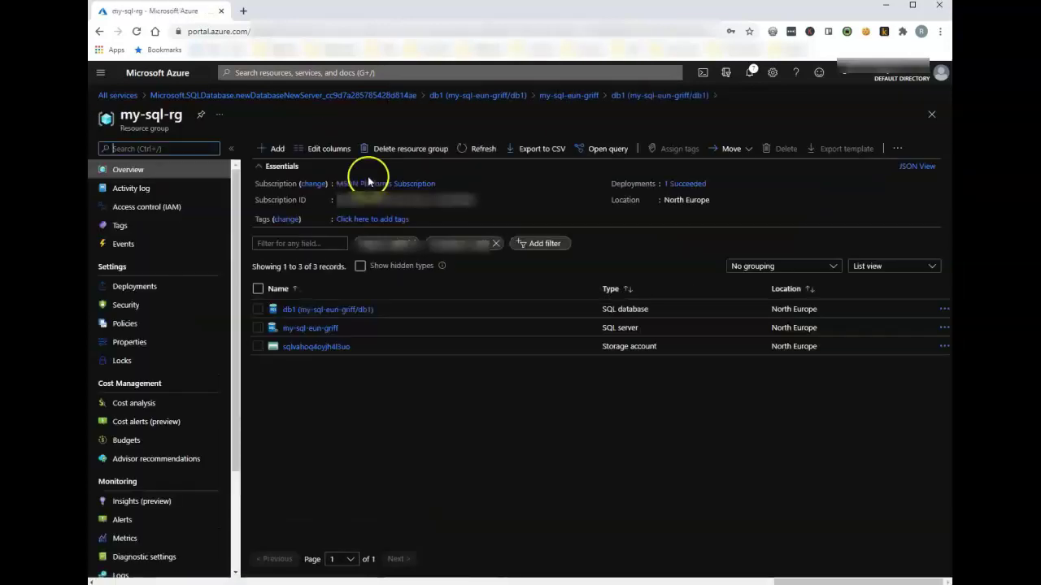
# - Delete the my-sql-rg resource group with all its resources, confirming with the name my-sql-rg
pyautogui.click(405, 150)
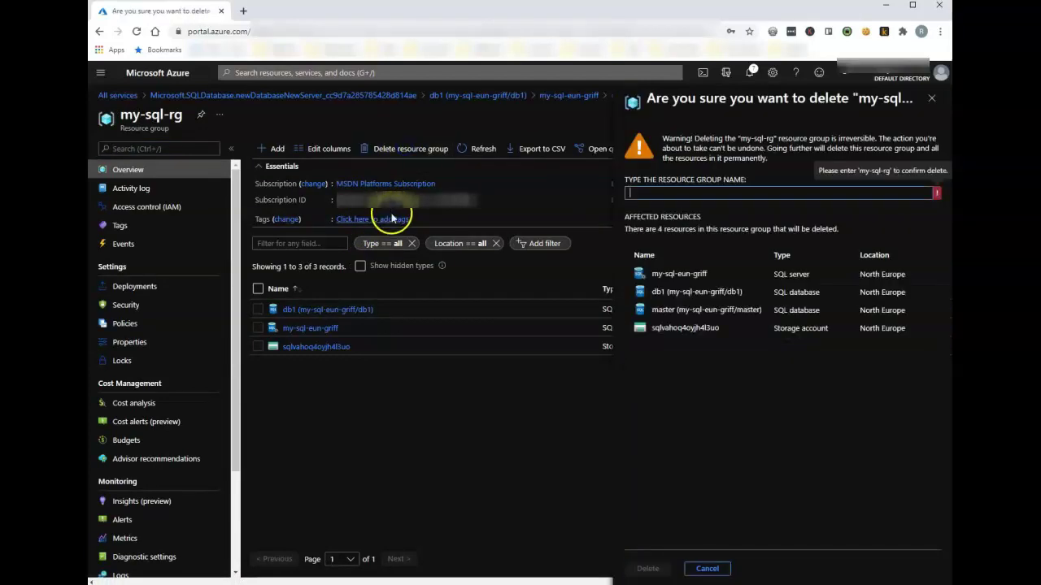
pyautogui.moveTo(185, 115); pyautogui.dragTo(121, 115)
pyautogui.hotkey('ctrl', 'c')
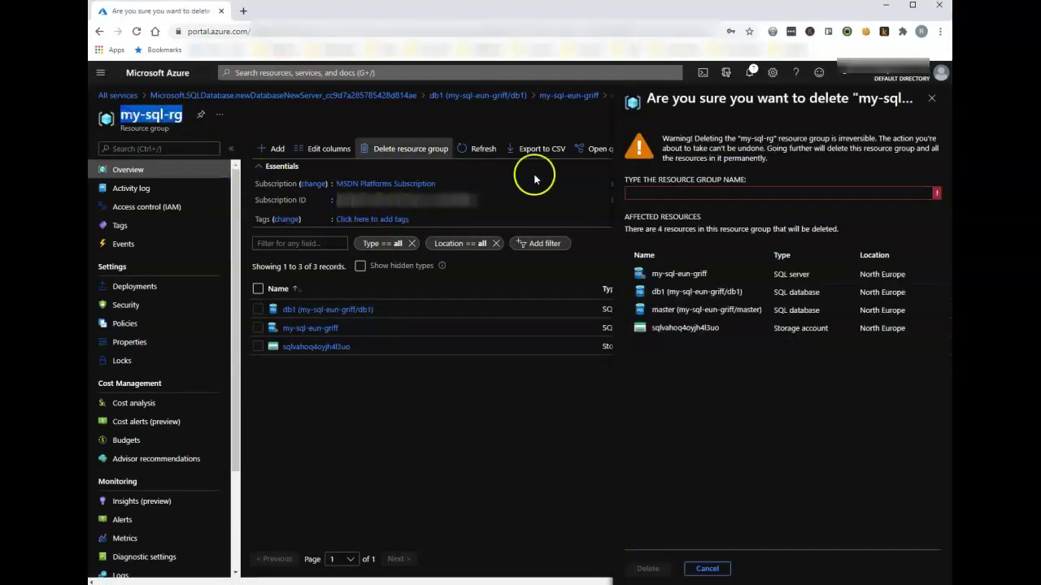
pyautogui.click(661, 199)
pyautogui.hotkey('ctrl', 'v')
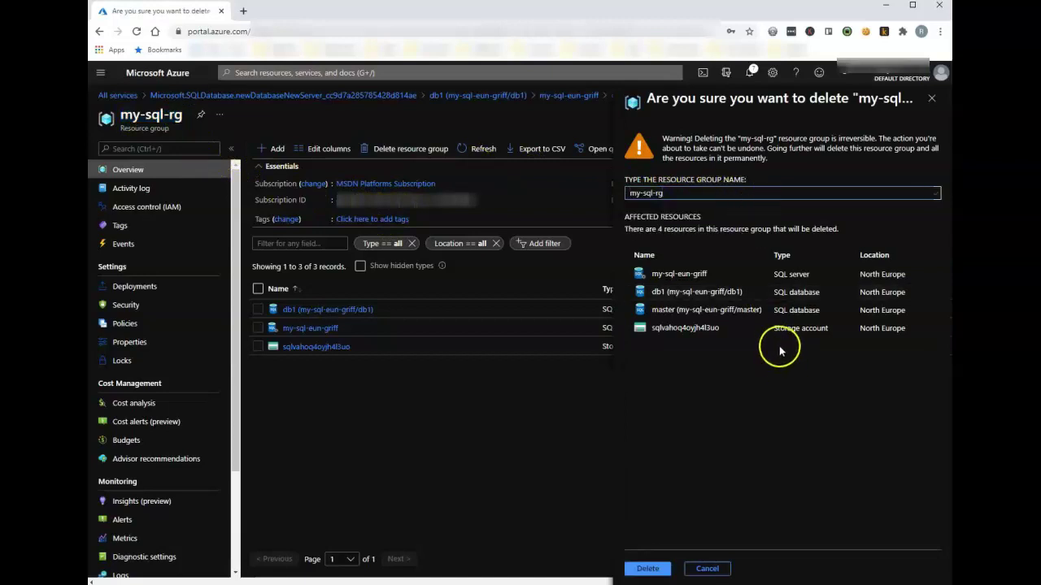
pyautogui.click(647, 568)
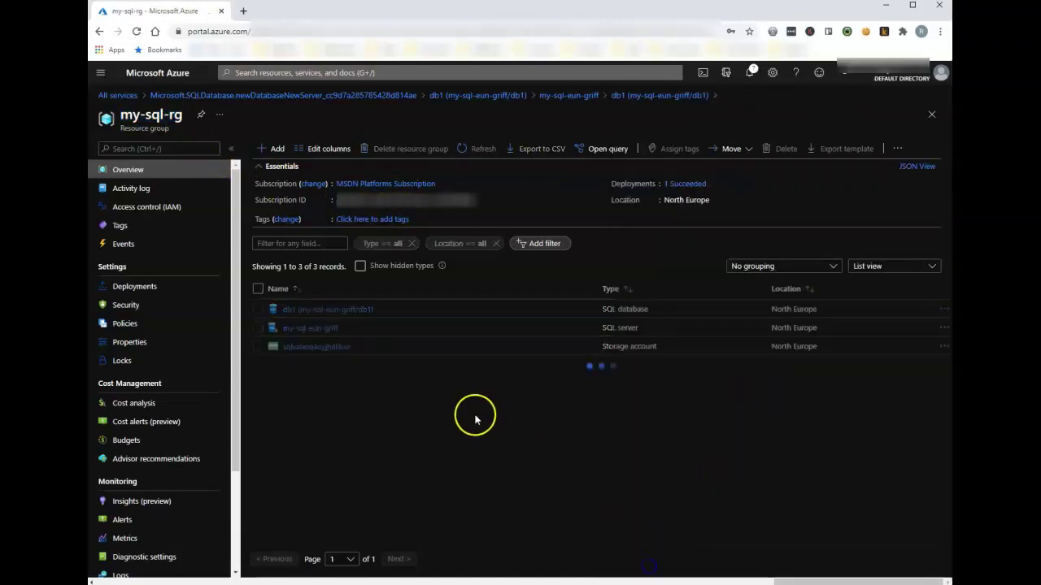